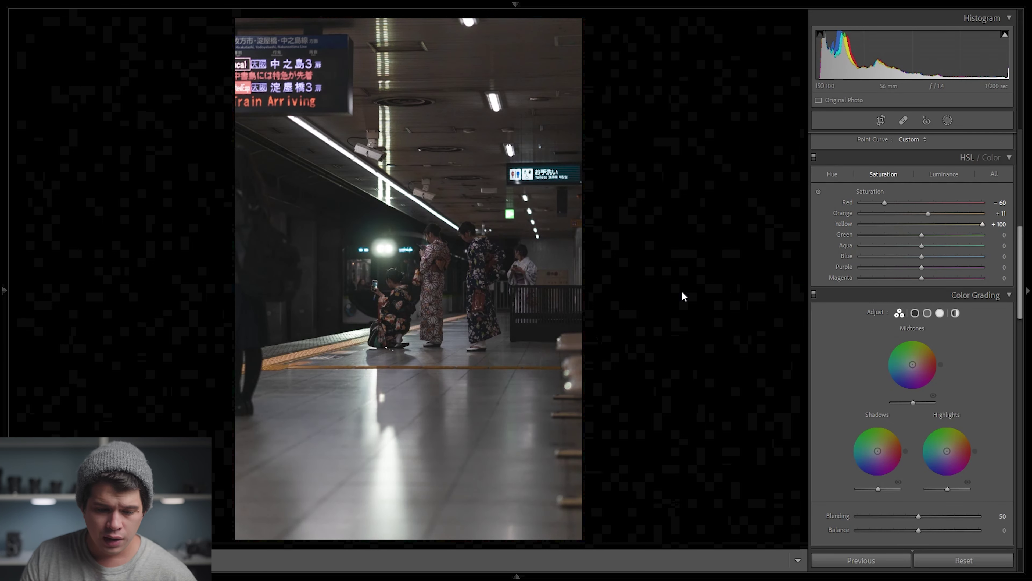
Set the yellow saturation to +58, checking the effect on the platform's yellow tactile strip up close.
{"action": "left_click", "coordinate": [350, 354]}
{"action": "left_click_drag", "start_coordinate": [297, 347], "coordinate": [507, 297]}
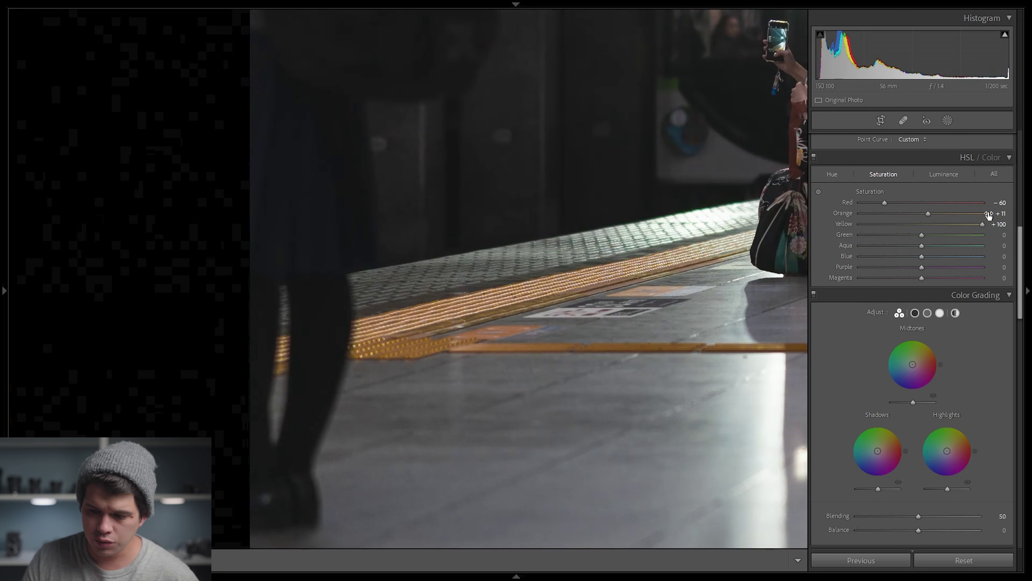
{"action": "mouse_move", "coordinate": [980, 224]}
{"action": "left_mouse_down"}
{"action": "mouse_move", "coordinate": [799, 232]}
{"action": "mouse_move", "coordinate": [982, 223]}
{"action": "left_mouse_up"}
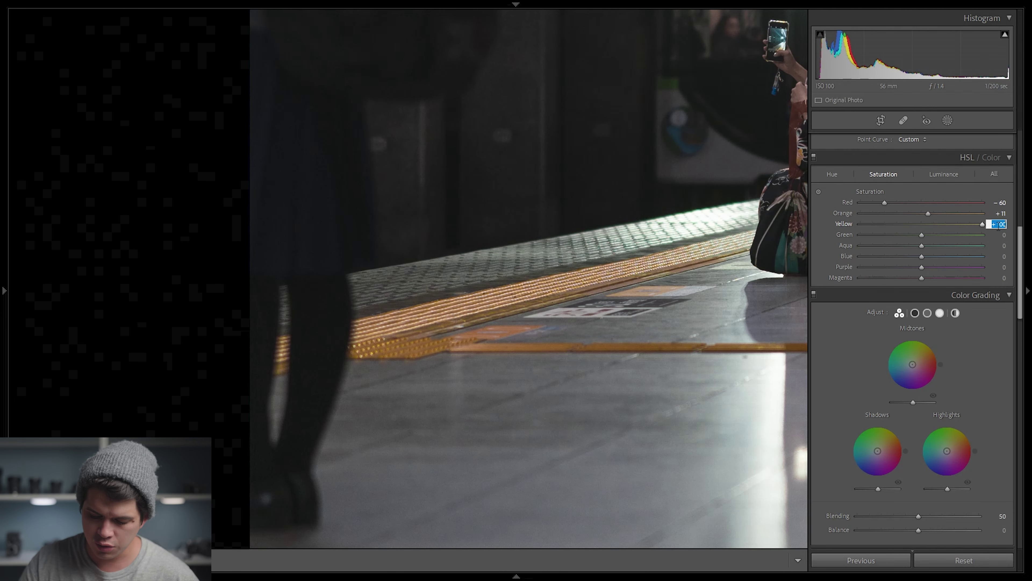
{"action": "key", "text": "Return"}
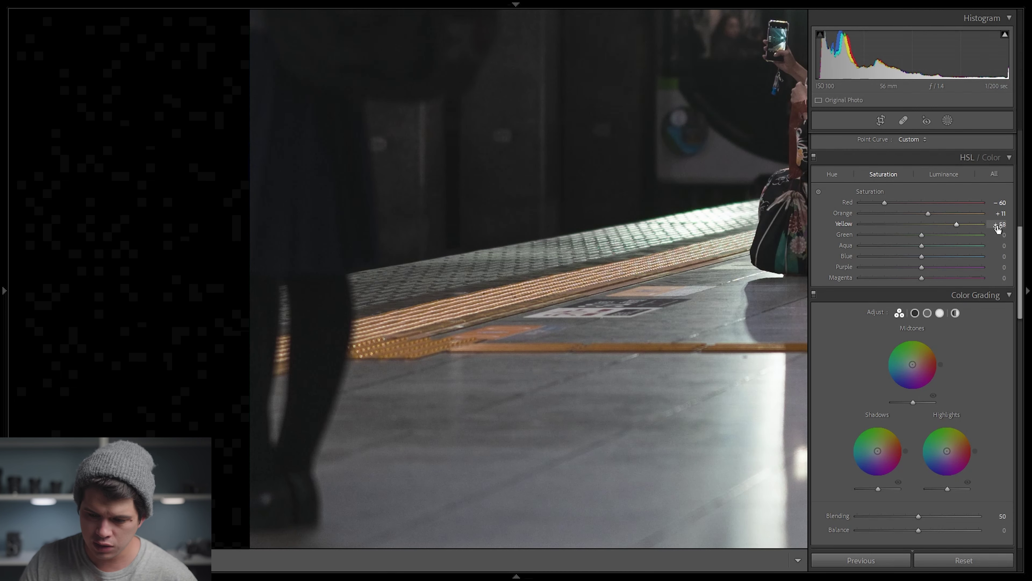
Set the saturation to -85 for green, -45 for aqua and -43 for blue, and lower purple and magenta too.
{"action": "left_click_drag", "start_coordinate": [645, 285], "coordinate": [216, 528]}
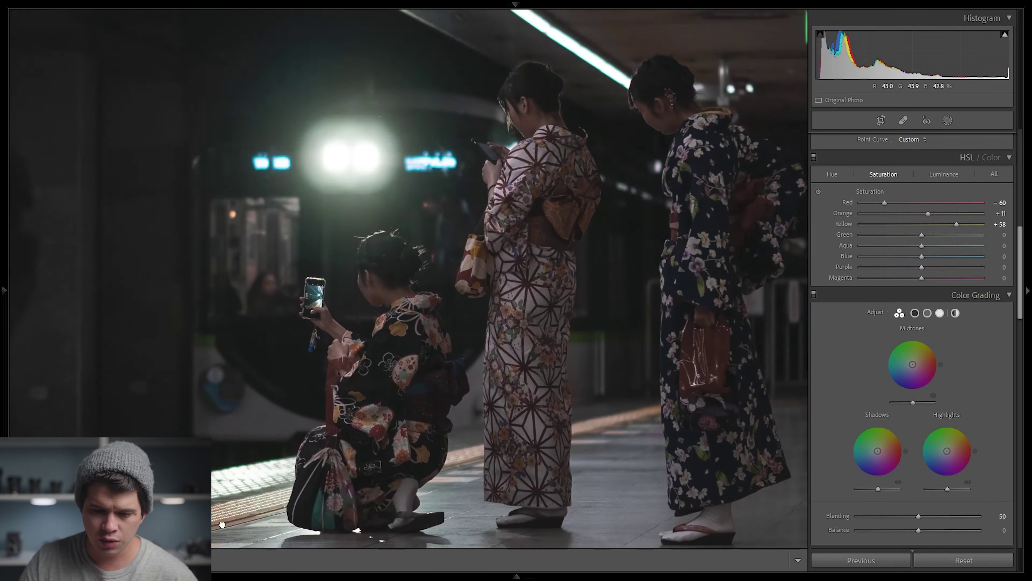
{"action": "left_click_drag", "start_coordinate": [292, 274], "coordinate": [654, 578]}
{"action": "left_click_drag", "start_coordinate": [536, 276], "coordinate": [542, 580]}
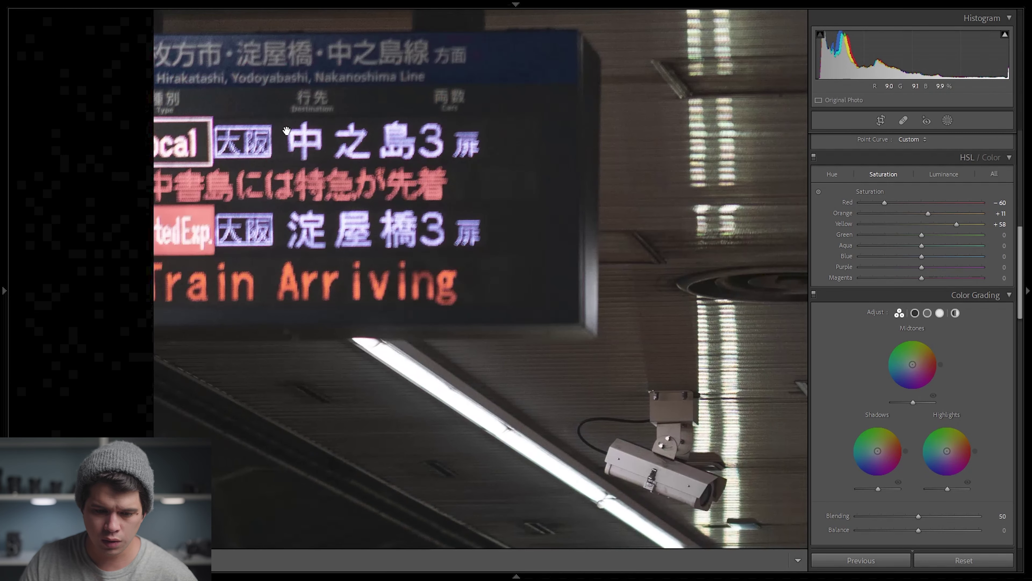
{"action": "left_click", "coordinate": [518, 199]}
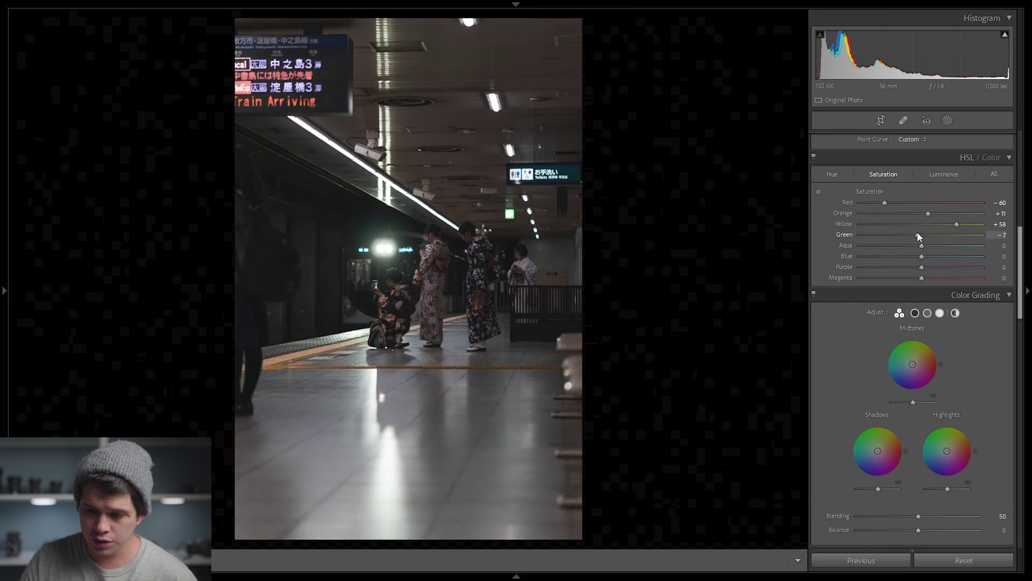
{"action": "left_click_drag", "start_coordinate": [883, 235], "coordinate": [870, 234]}
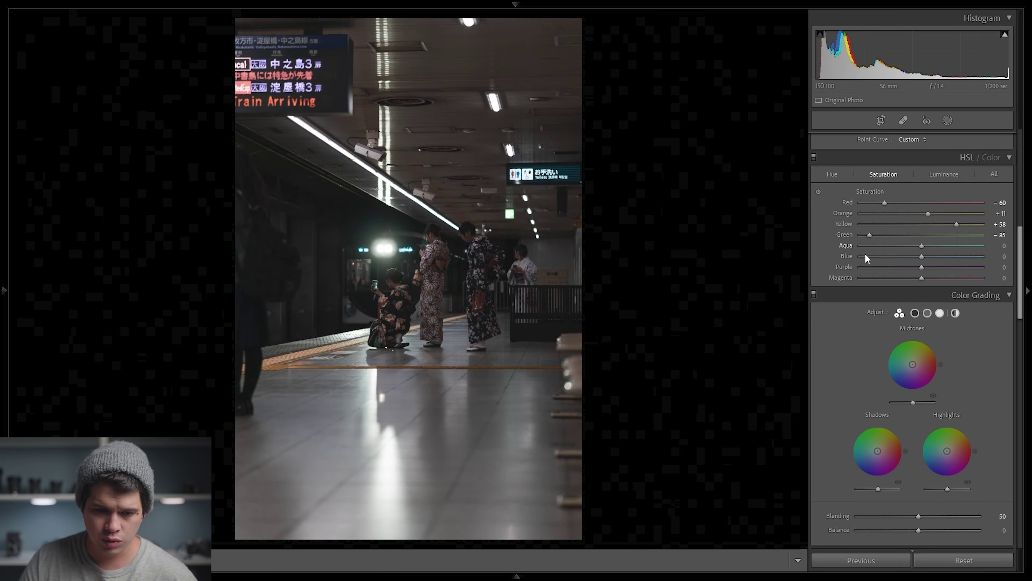
{"action": "left_click_drag", "start_coordinate": [920, 247], "coordinate": [894, 257]}
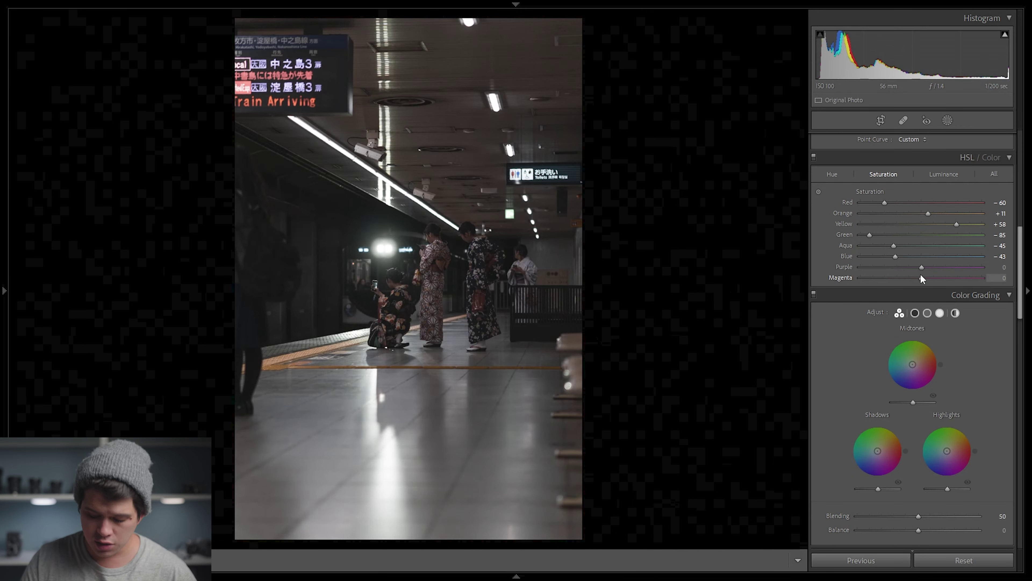
{"action": "left_click_drag", "start_coordinate": [922, 272], "coordinate": [869, 273]}
Set the HSL luminance to +9 for orange and +14 for yellow.
{"action": "left_click", "coordinate": [942, 176]}
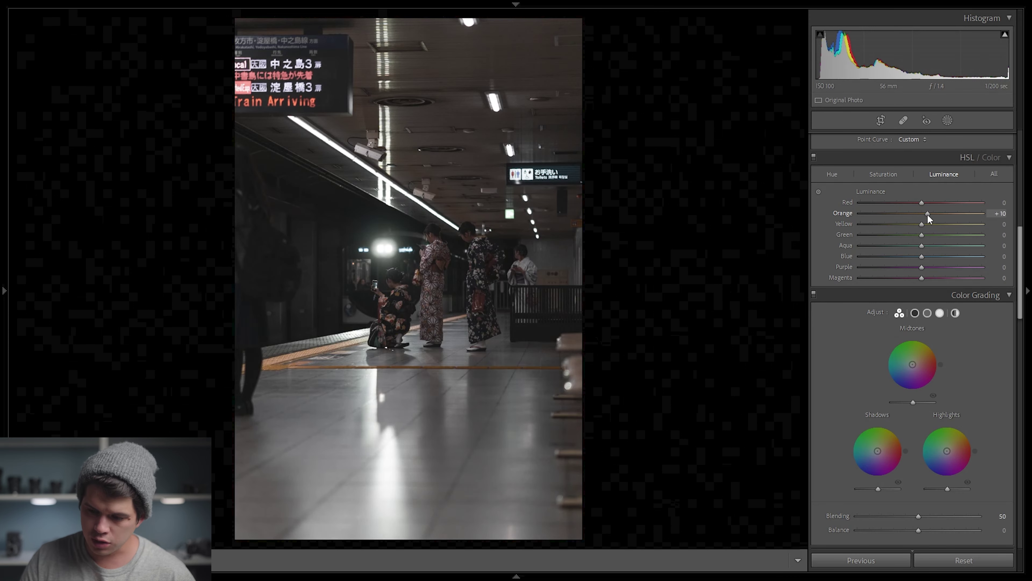
{"action": "mouse_move", "coordinate": [927, 216]}
{"action": "left_mouse_down"}
{"action": "mouse_move", "coordinate": [961, 217]}
{"action": "mouse_move", "coordinate": [902, 224]}
{"action": "mouse_move", "coordinate": [945, 228]}
{"action": "mouse_move", "coordinate": [924, 228]}
{"action": "left_mouse_up"}
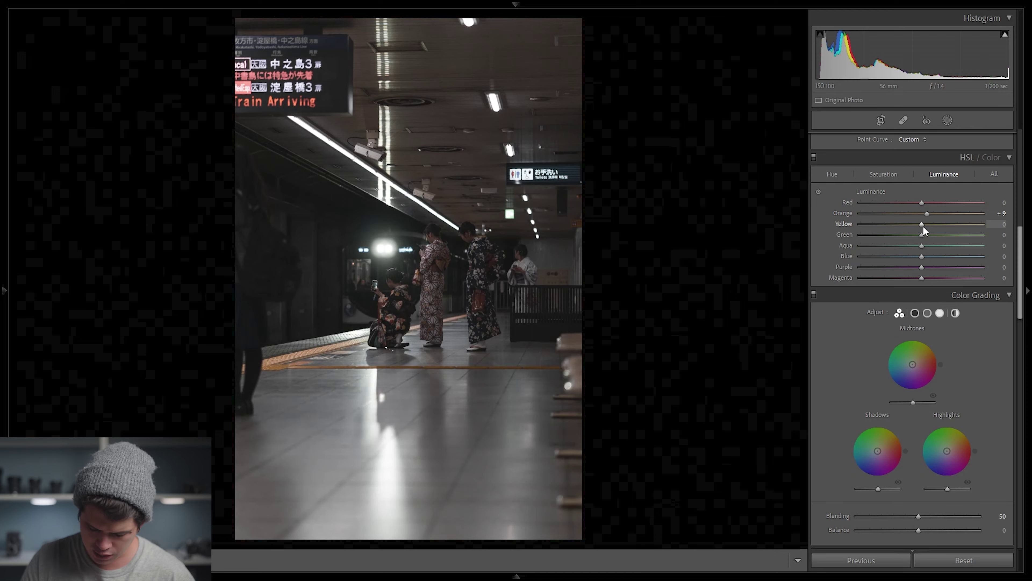
{"action": "left_click_drag", "start_coordinate": [924, 228], "coordinate": [933, 229]}
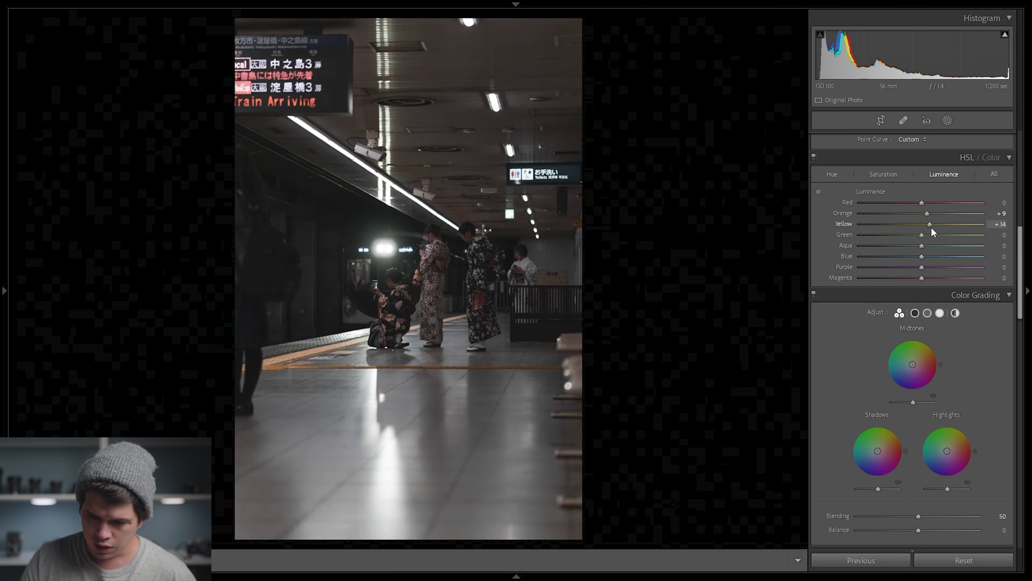
Compare the photo before and after editing side by side, examining the station sign up close.
{"action": "key", "text": "y"}
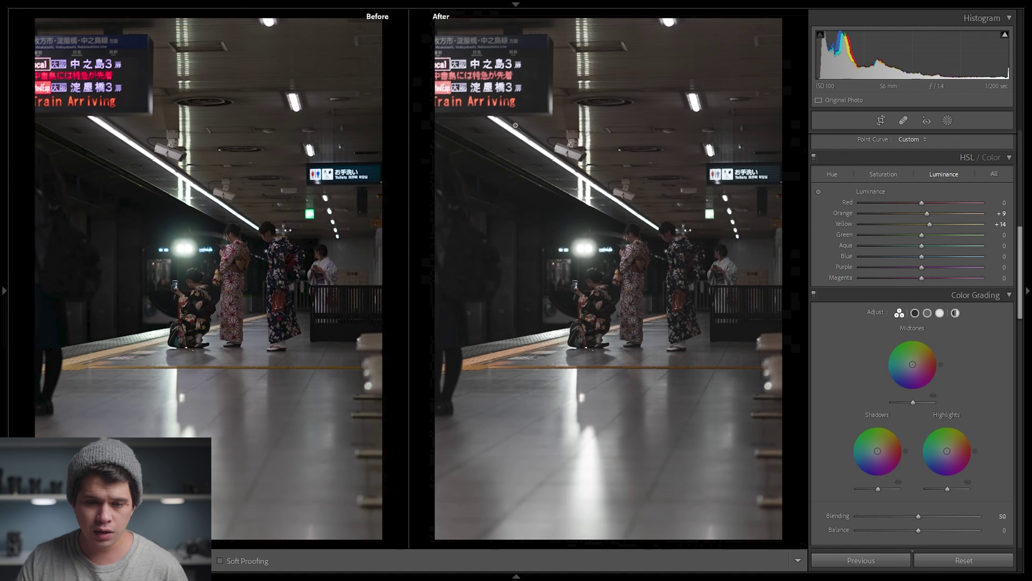
{"action": "left_click", "coordinate": [521, 50]}
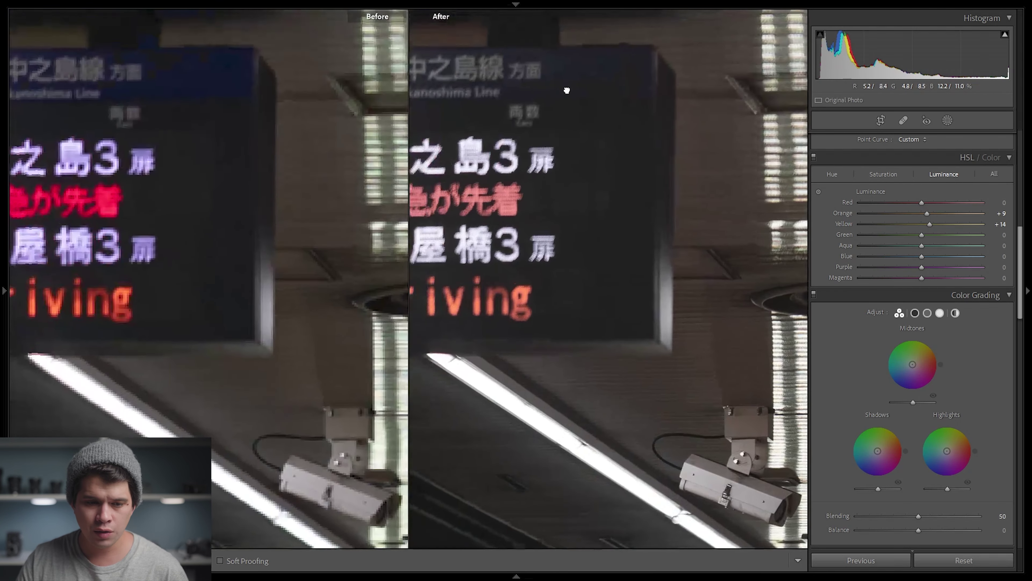
{"action": "left_click", "coordinate": [617, 114]}
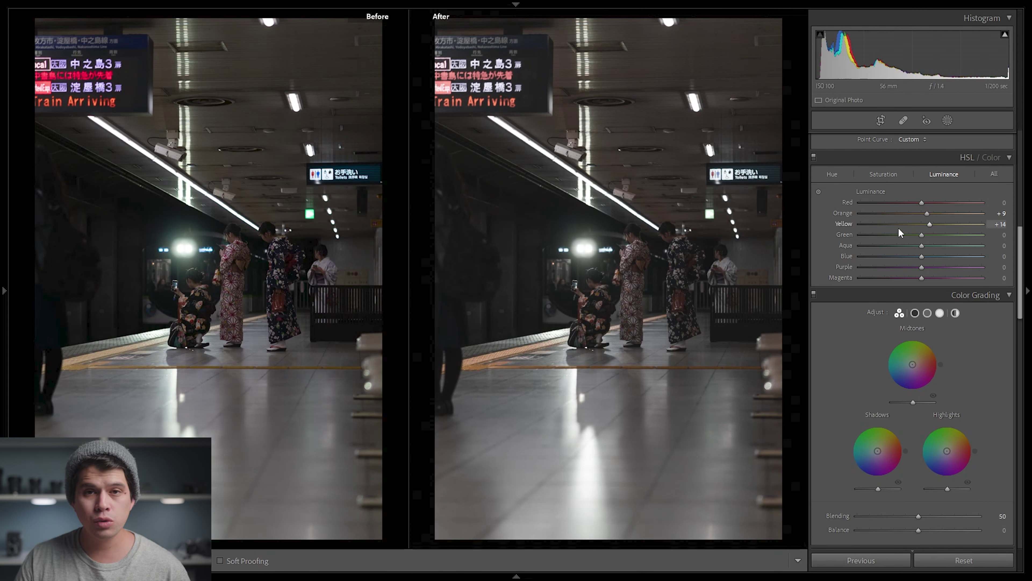
Set the red primary's hue to +10 and saturation to +5 in the camera calibration.
{"action": "scroll", "coordinate": [1003, 413], "scroll_direction": "down", "scroll_amount": 15}
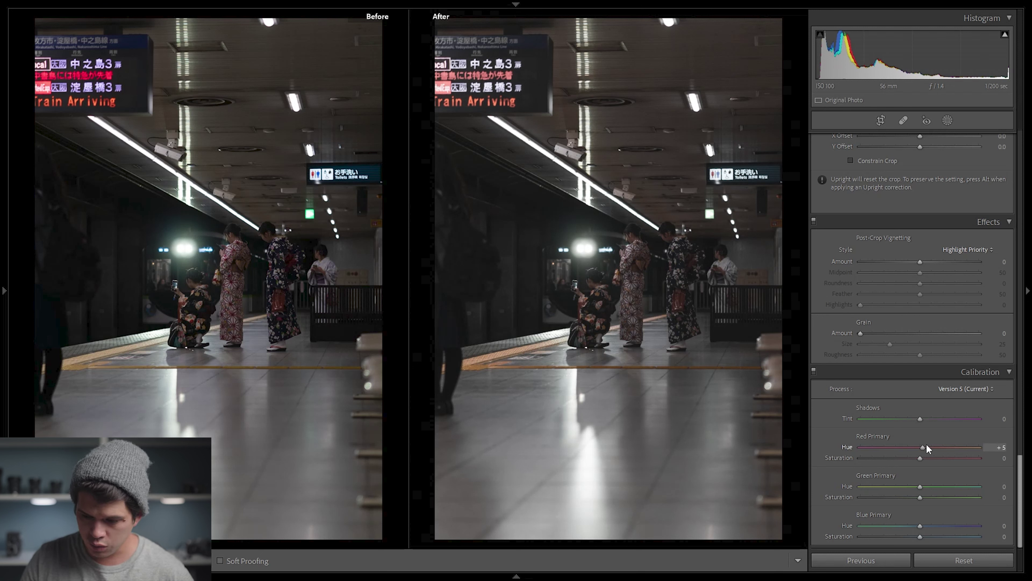
{"action": "left_click_drag", "start_coordinate": [924, 446], "coordinate": [803, 450]}
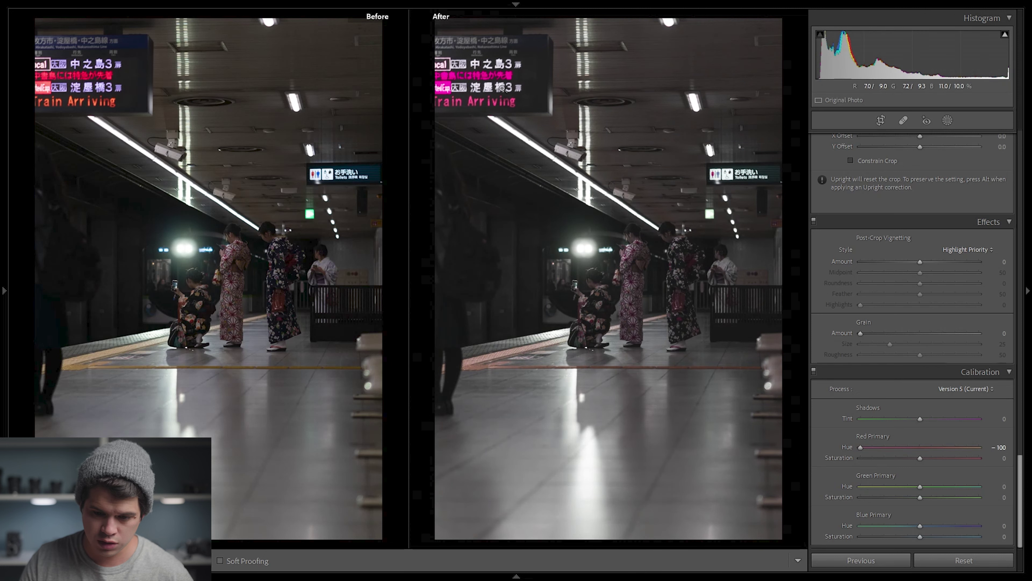
{"action": "left_click", "coordinate": [479, 94]}
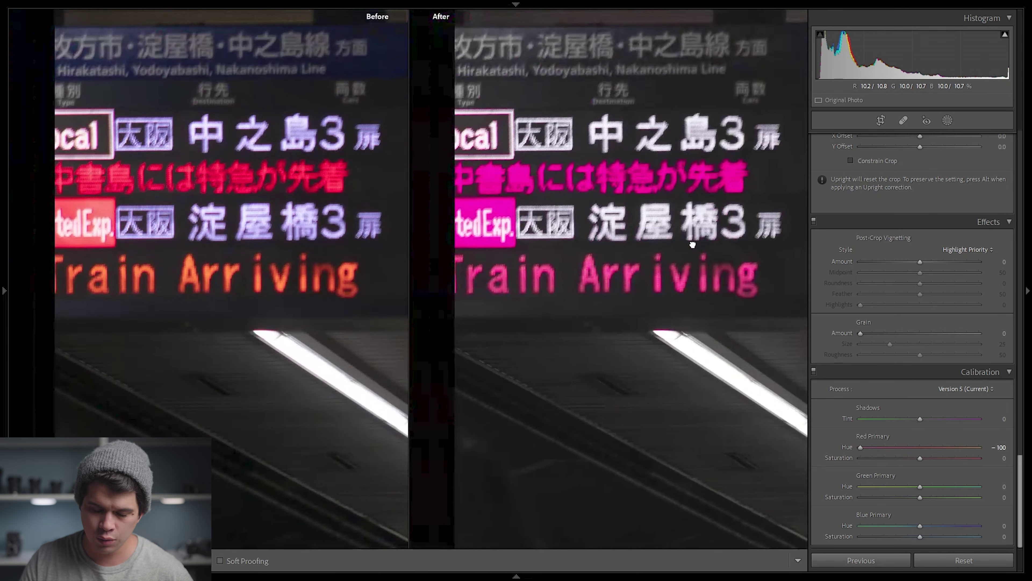
{"action": "left_click_drag", "start_coordinate": [936, 451], "coordinate": [1023, 446]}
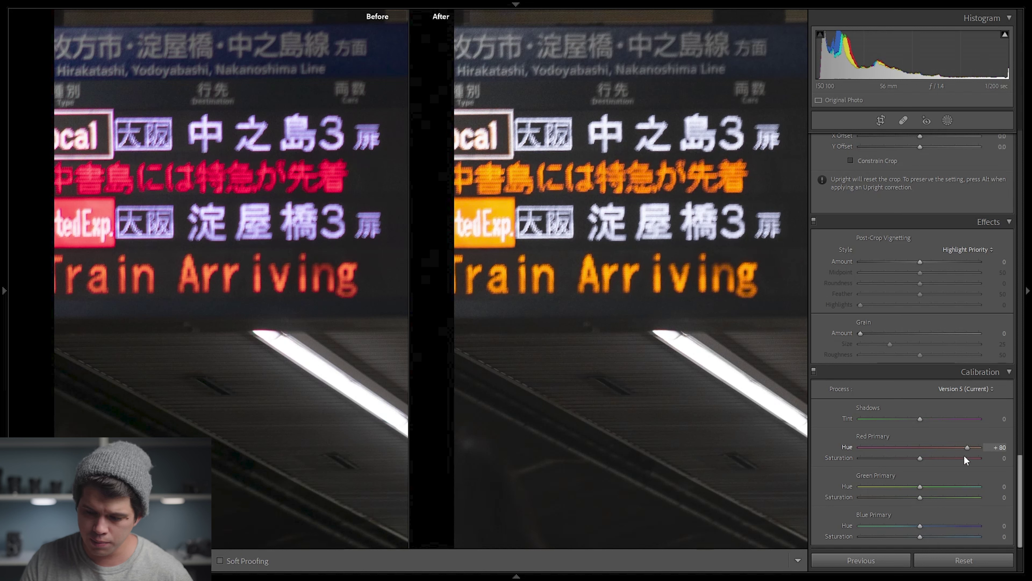
{"action": "mouse_move", "coordinate": [943, 466]}
{"action": "left_mouse_down"}
{"action": "mouse_move", "coordinate": [926, 465]}
{"action": "mouse_move", "coordinate": [960, 467]}
{"action": "mouse_move", "coordinate": [931, 472]}
{"action": "left_mouse_up"}
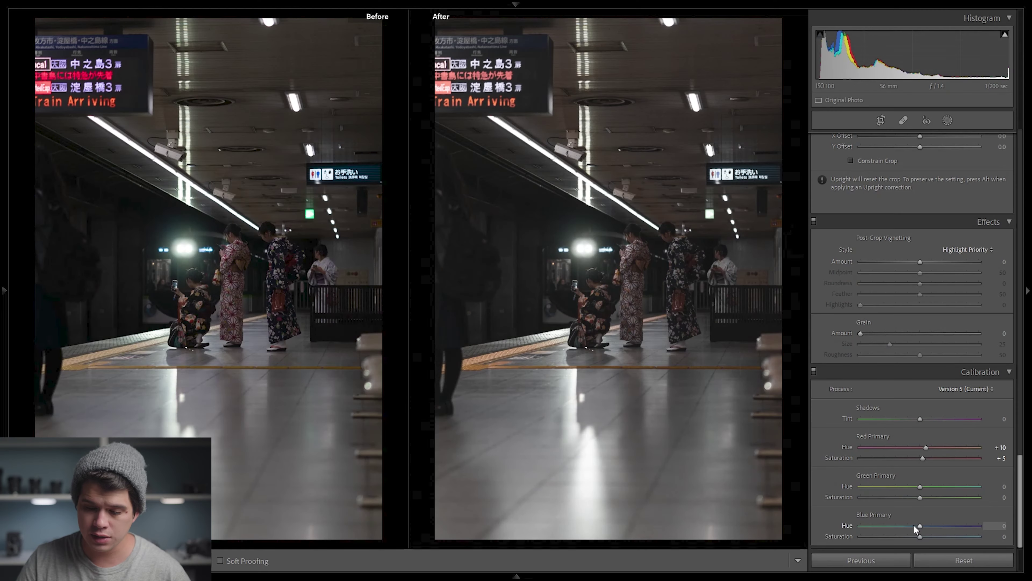
Set the blue primary's hue to -16 and saturation to +26 in the camera calibration.
{"action": "mouse_move", "coordinate": [922, 526]}
{"action": "left_mouse_down"}
{"action": "mouse_move", "coordinate": [851, 512]}
{"action": "mouse_move", "coordinate": [911, 518]}
{"action": "left_mouse_up"}
{"action": "left_click_drag", "start_coordinate": [778, 520], "coordinate": [1030, 522]}
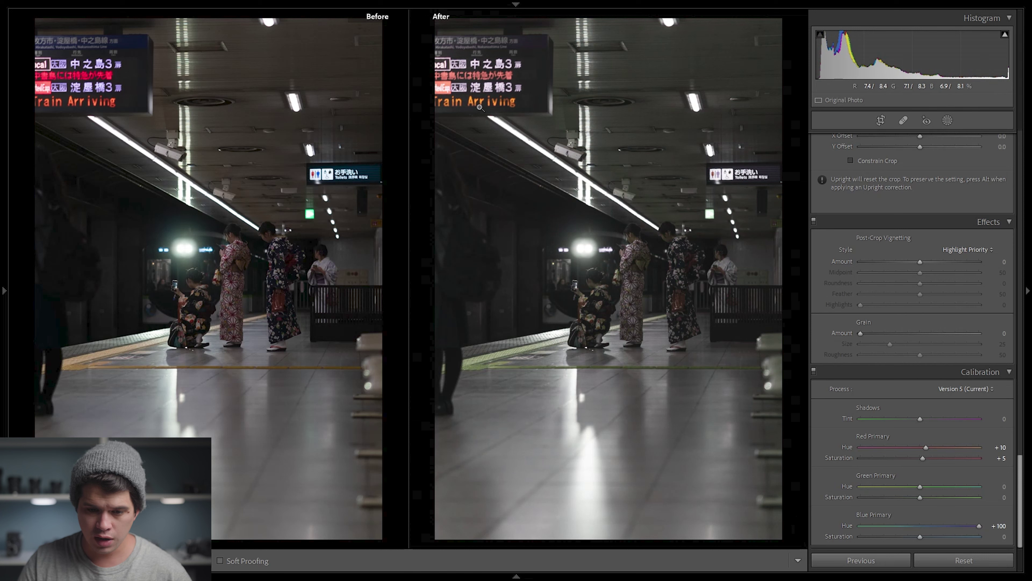
{"action": "left_click_drag", "start_coordinate": [961, 524], "coordinate": [935, 547]}
Compare the photo with and without the calibration adjustments, examining the station sign up close and the whole image.
{"action": "key", "text": "z"}
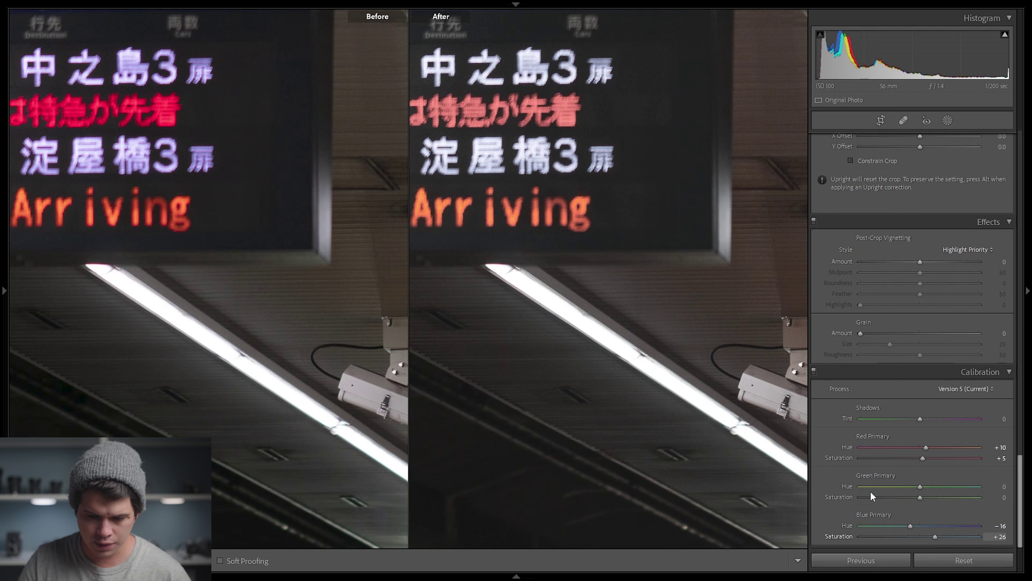
{"action": "key", "text": "z"}
{"action": "left_click", "coordinate": [814, 370]}
{"action": "left_click", "coordinate": [814, 370]}
{"action": "left_click", "coordinate": [813, 370]}
{"action": "left_click", "coordinate": [814, 371]}
{"action": "left_click", "coordinate": [814, 371]}
{"action": "left_click", "coordinate": [814, 371]}
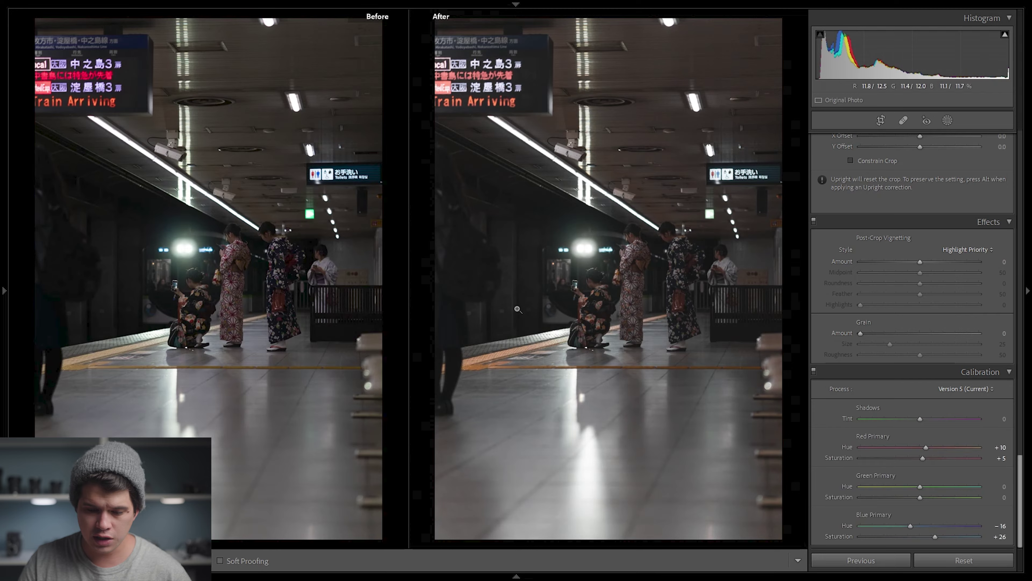
{"action": "key", "text": "z"}
{"action": "left_click", "coordinate": [814, 370]}
{"action": "left_click", "coordinate": [815, 371]}
{"action": "left_click", "coordinate": [815, 370]}
{"action": "left_click", "coordinate": [814, 371]}
{"action": "left_click", "coordinate": [814, 370]}
{"action": "left_click", "coordinate": [814, 371]}
{"action": "left_click_drag", "start_coordinate": [533, 158], "coordinate": [626, 494]}
{"action": "left_click_drag", "start_coordinate": [734, 209], "coordinate": [620, 327]}
{"action": "left_click", "coordinate": [814, 370]}
{"action": "left_click", "coordinate": [813, 371]}
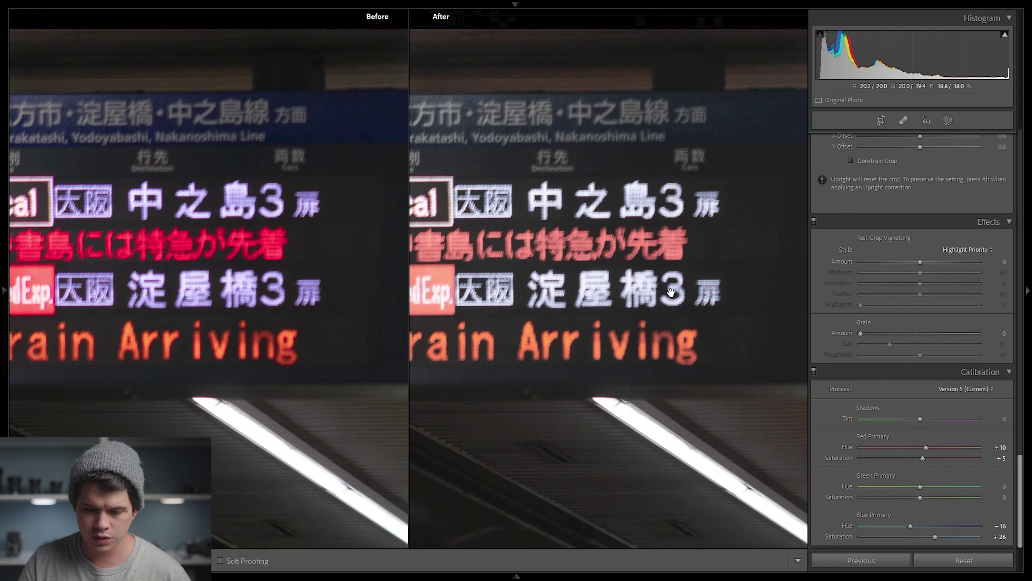
{"action": "left_click", "coordinate": [662, 267]}
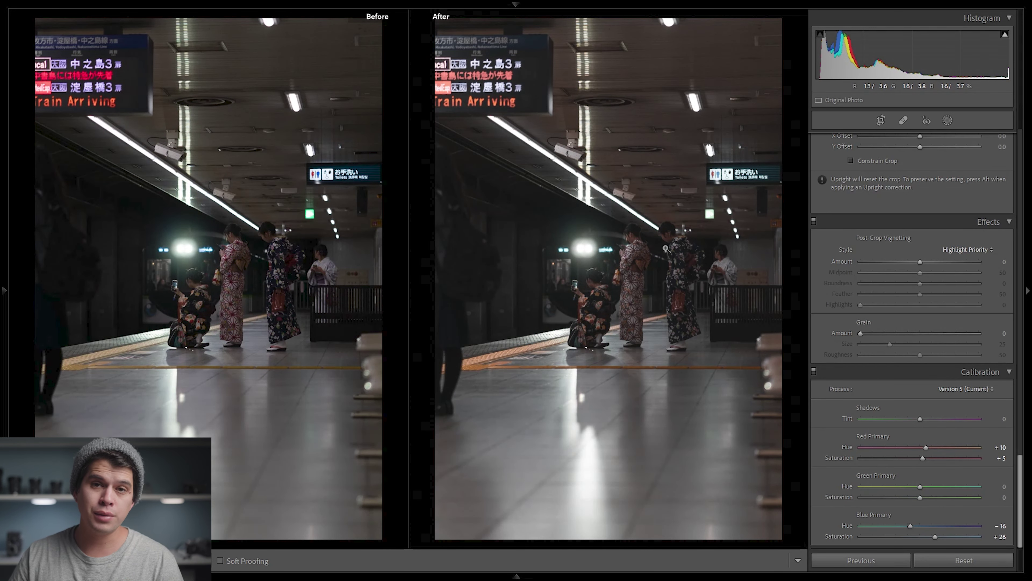
Set up a new develop preset that excludes white balance and exposure, and cancel it without creating it.
{"action": "mouse_move", "coordinate": [2, 152]}
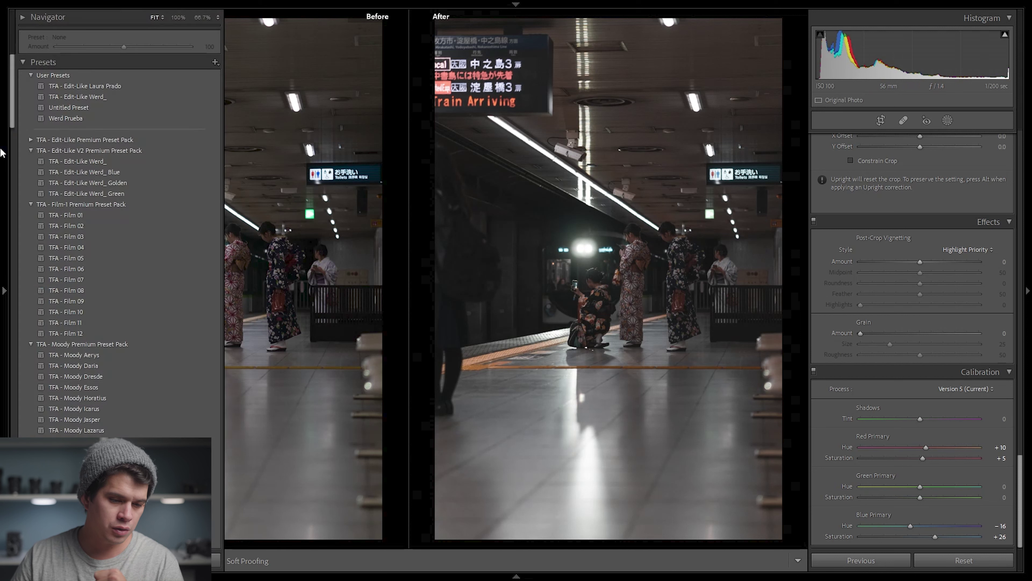
{"action": "left_click", "coordinate": [216, 62]}
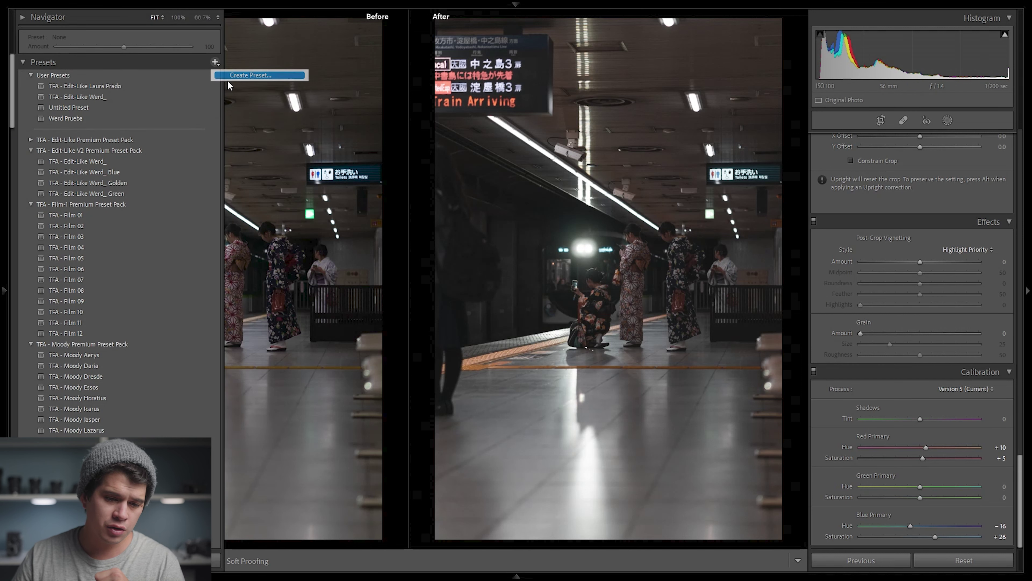
{"action": "left_click", "coordinate": [244, 72]}
{"action": "left_click", "coordinate": [358, 105]}
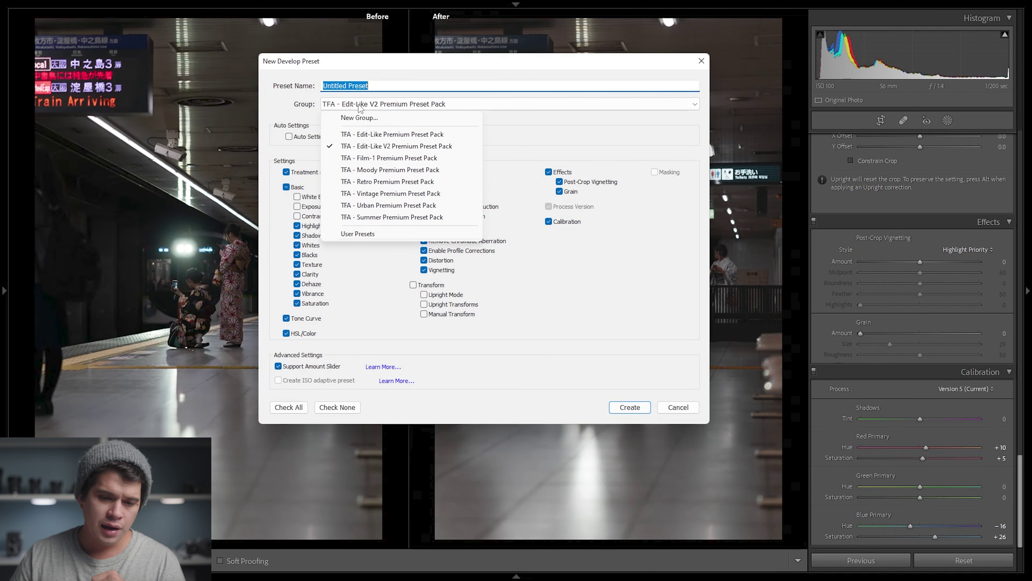
{"action": "left_click", "coordinate": [379, 89]}
{"action": "left_click", "coordinate": [297, 197]}
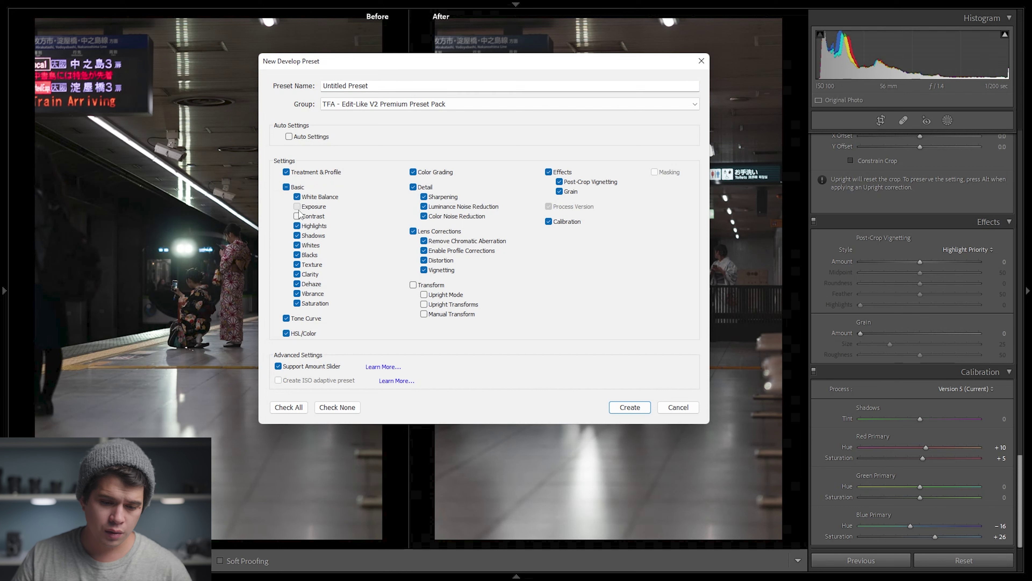
{"action": "left_click", "coordinate": [297, 206]}
{"action": "left_click", "coordinate": [297, 197]}
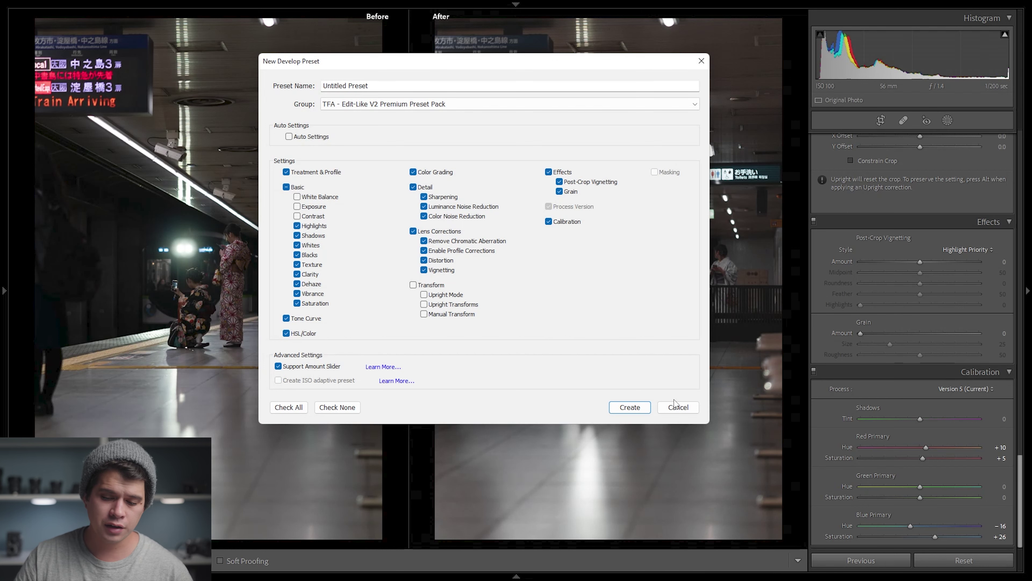
{"action": "left_click", "coordinate": [677, 407]}
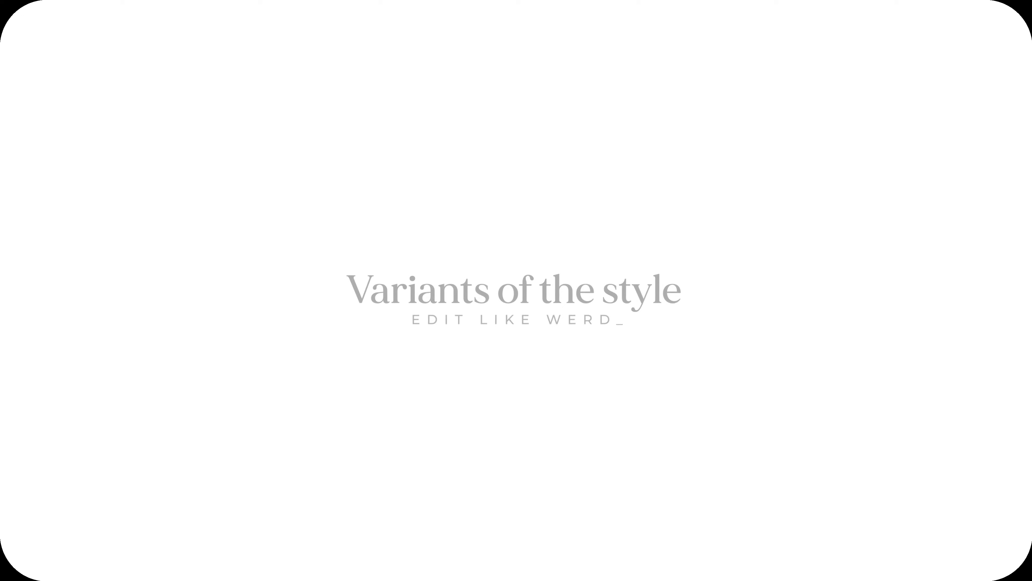
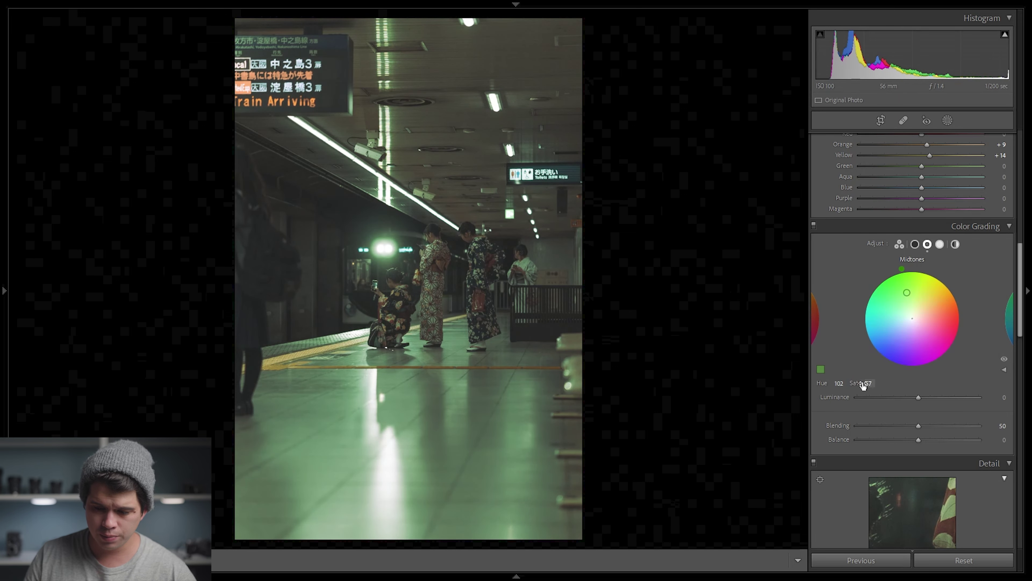
Set the midtones color grading saturation to 22.
{"action": "left_click_drag", "start_coordinate": [870, 385], "coordinate": [856, 385]}
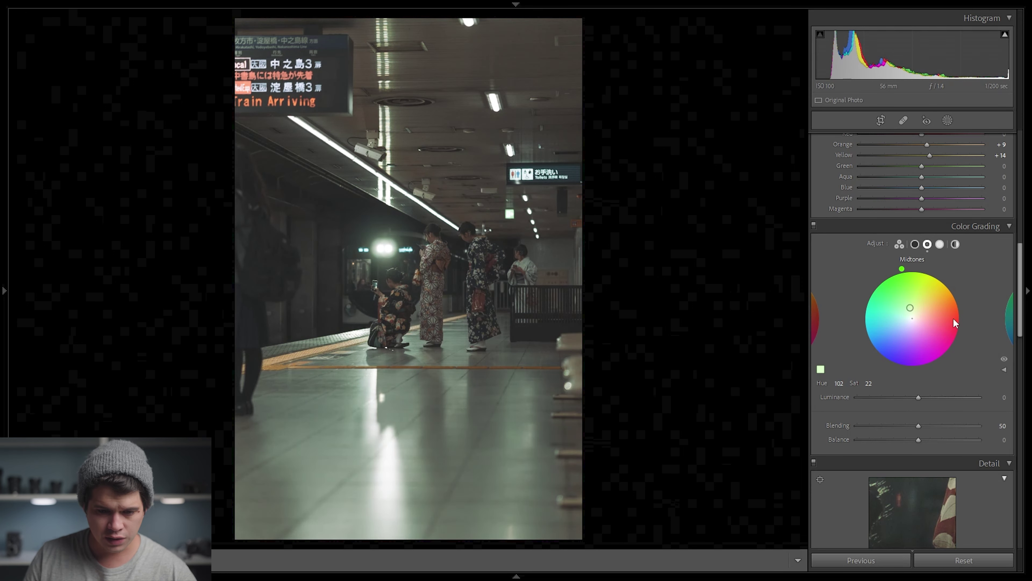
Compare the photo with and without the color grading, and examine the ceiling, platform floor and kimonos up close.
{"action": "left_click", "coordinate": [814, 224]}
{"action": "left_click", "coordinate": [813, 224]}
{"action": "left_click", "coordinate": [814, 224]}
{"action": "left_click", "coordinate": [814, 225]}
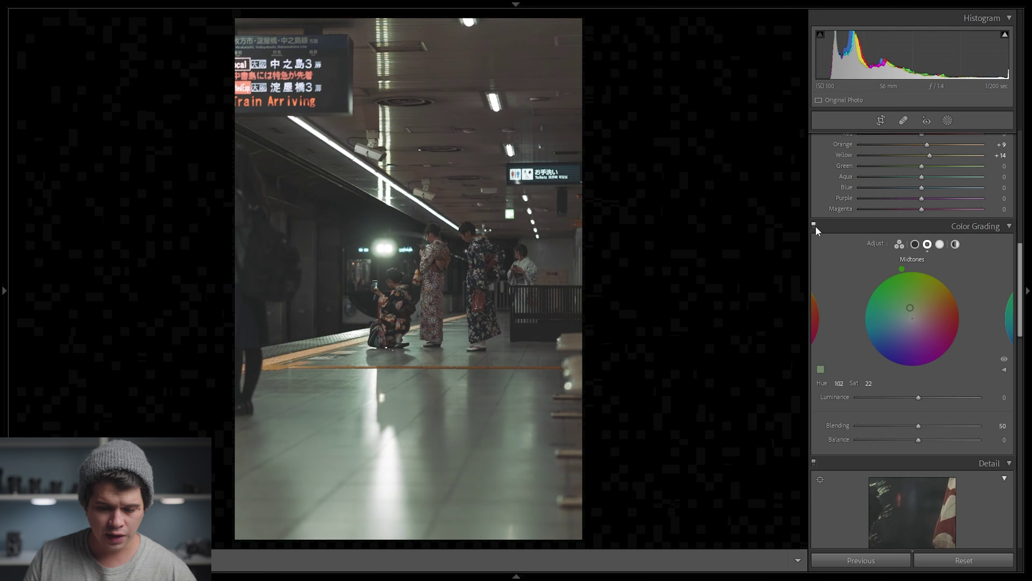
{"action": "left_click", "coordinate": [814, 225]}
{"action": "left_click", "coordinate": [814, 225]}
{"action": "left_click", "coordinate": [505, 88]}
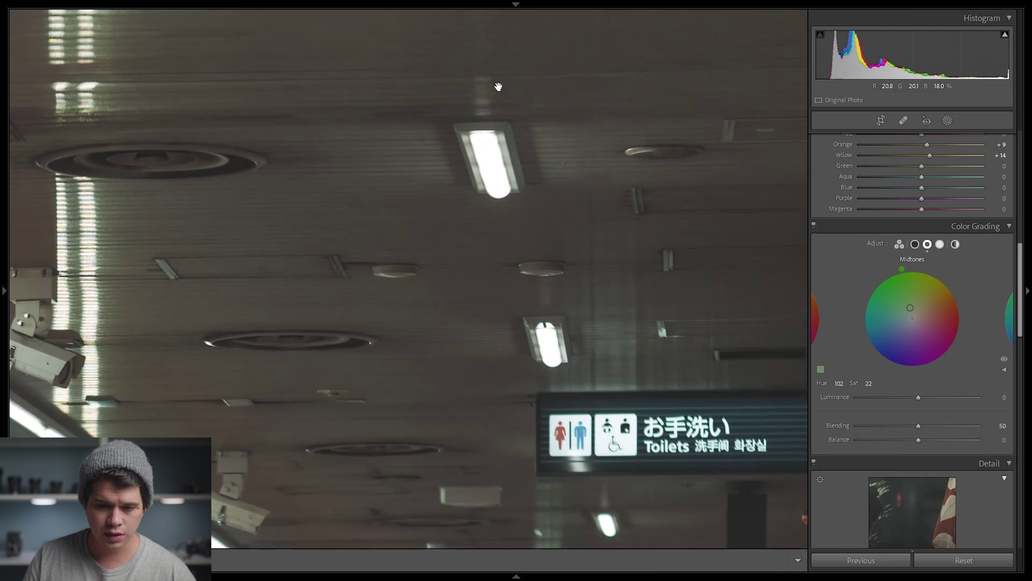
{"action": "left_click_drag", "start_coordinate": [289, 428], "coordinate": [516, 92]}
{"action": "left_click_drag", "start_coordinate": [432, 366], "coordinate": [543, 1]}
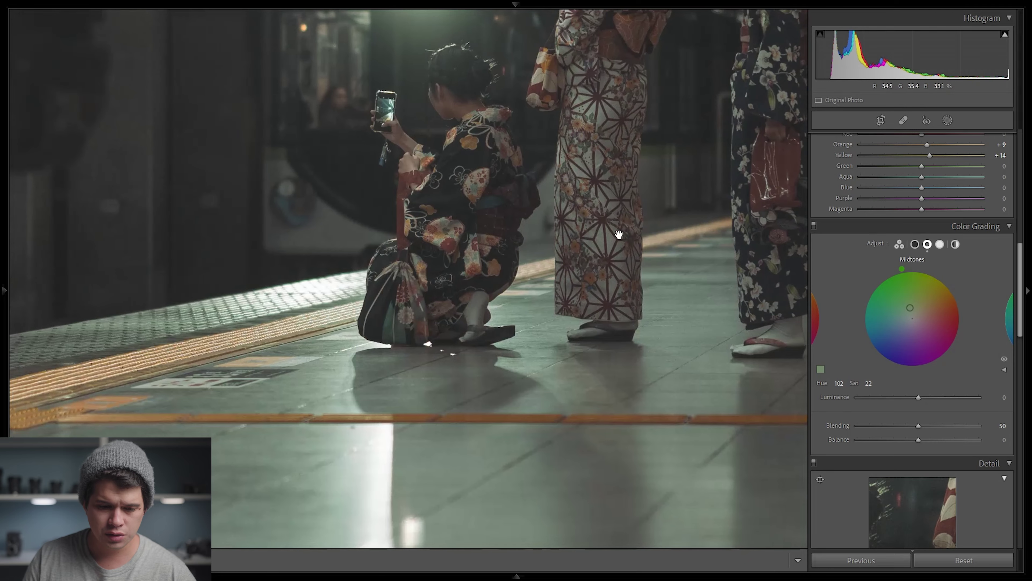
{"action": "left_click_drag", "start_coordinate": [454, 299], "coordinate": [490, 298]}
{"action": "left_click", "coordinate": [490, 298]}
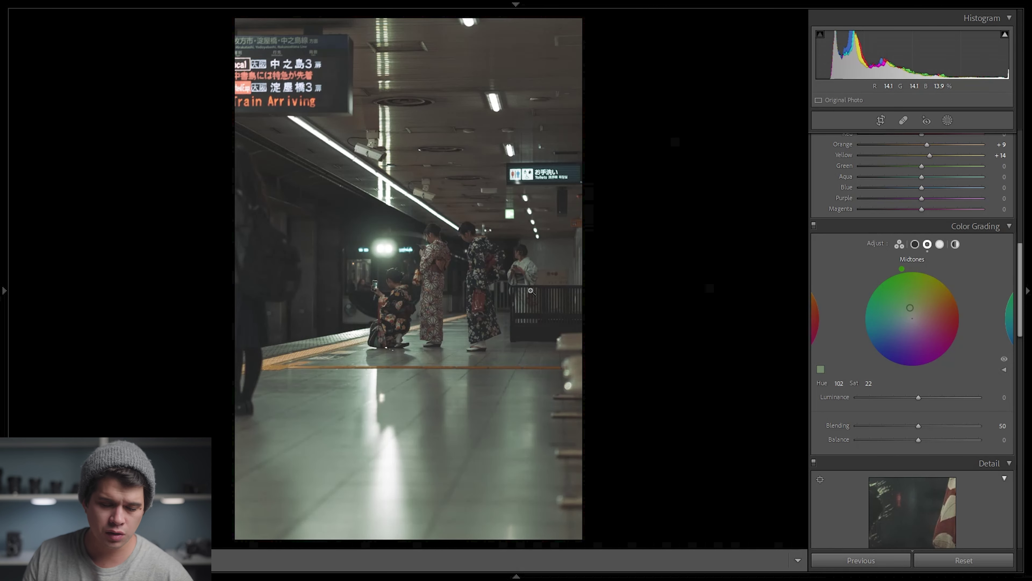
{"action": "mouse_move", "coordinate": [3, 203]}
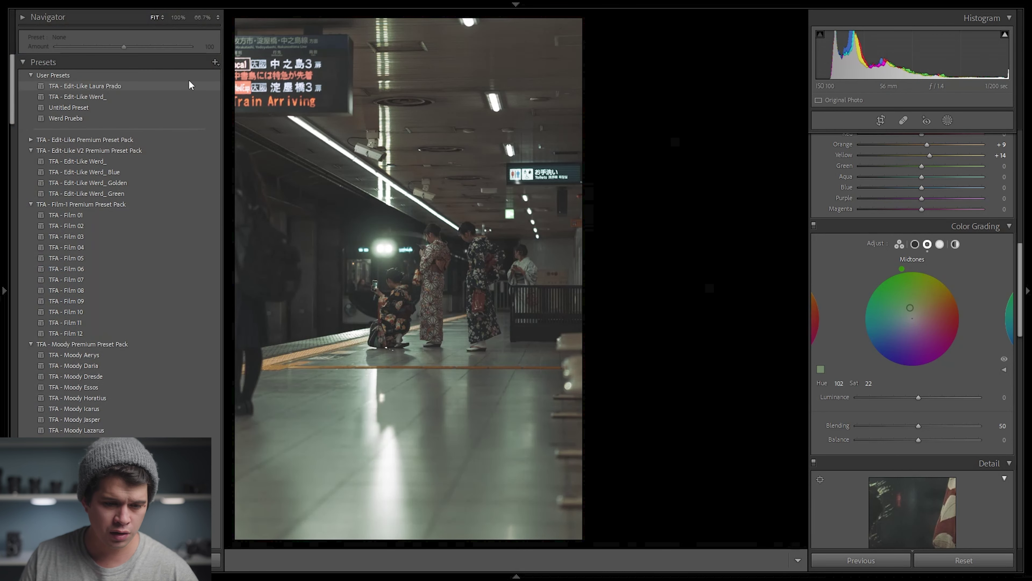
{"action": "left_click", "coordinate": [214, 63]}
{"action": "left_click", "coordinate": [232, 72]}
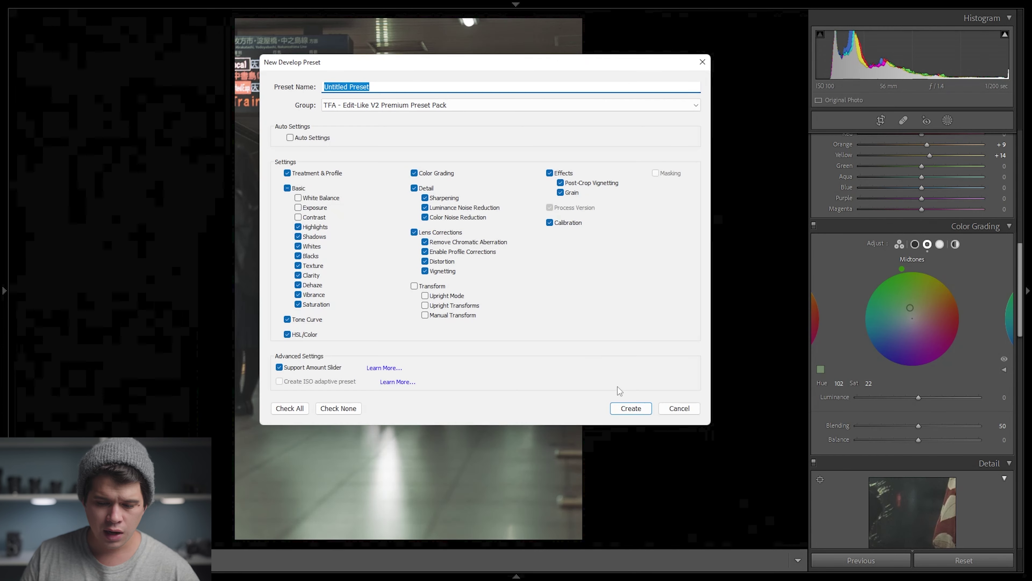
{"action": "left_click", "coordinate": [665, 409]}
Open the crowd photo with the elderly man, apply the TFA - Edit-Like Werd_ preset and show before and after side by side.
{"action": "mouse_move", "coordinate": [774, 576]}
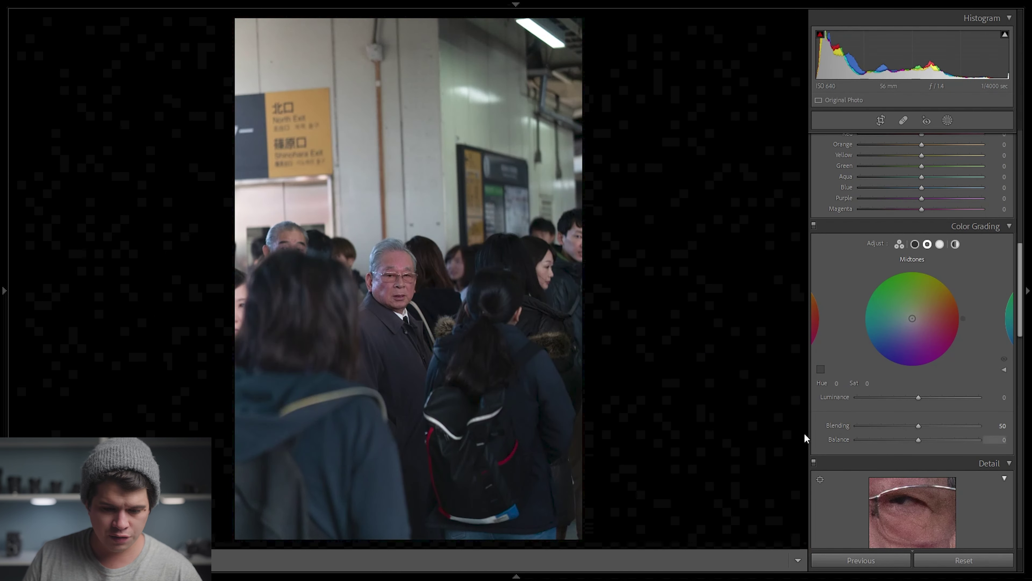
{"action": "left_click", "coordinate": [398, 288]}
{"action": "left_click", "coordinate": [498, 287]}
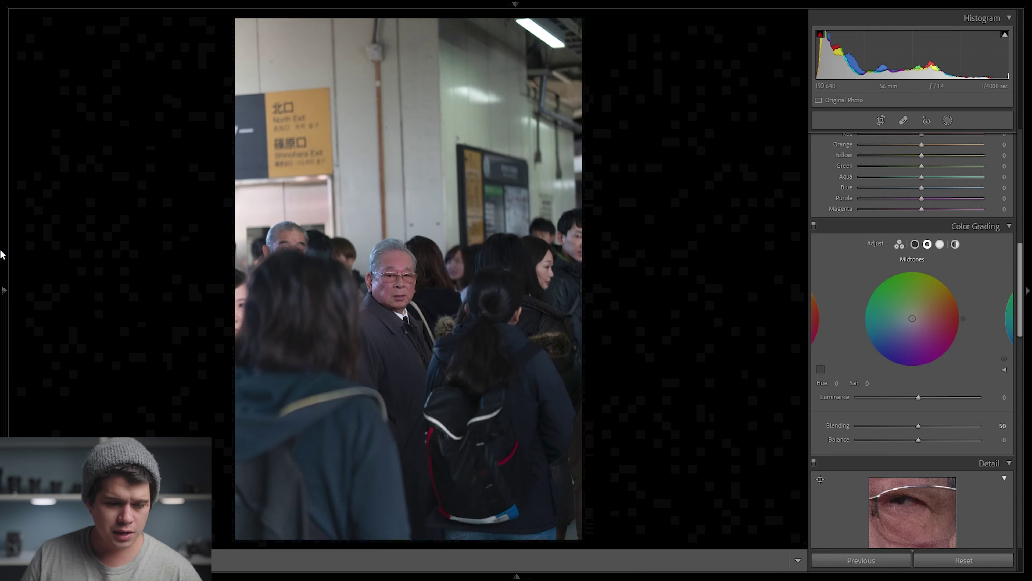
{"action": "mouse_move", "coordinate": [2, 254]}
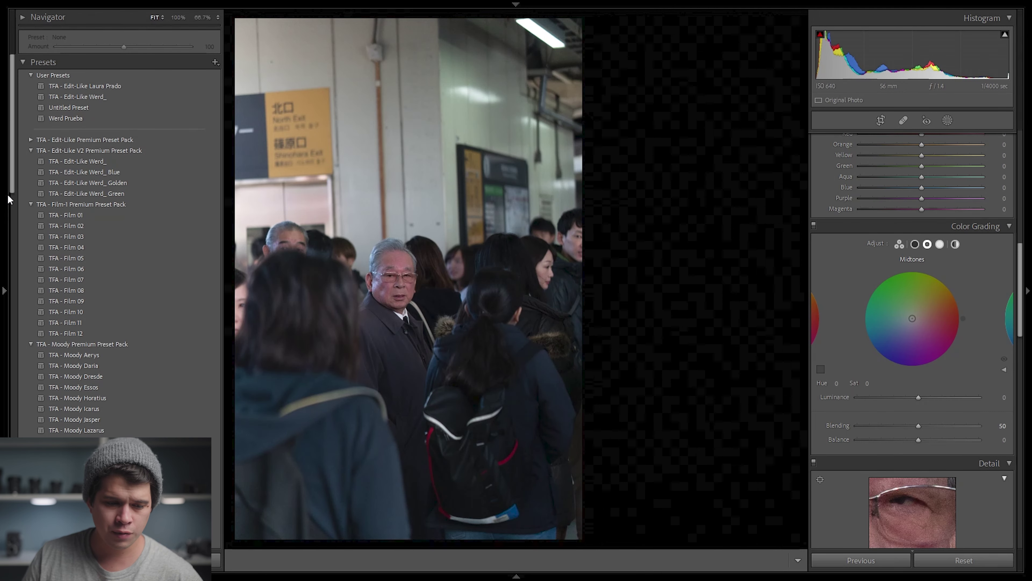
{"action": "left_click", "coordinate": [47, 163]}
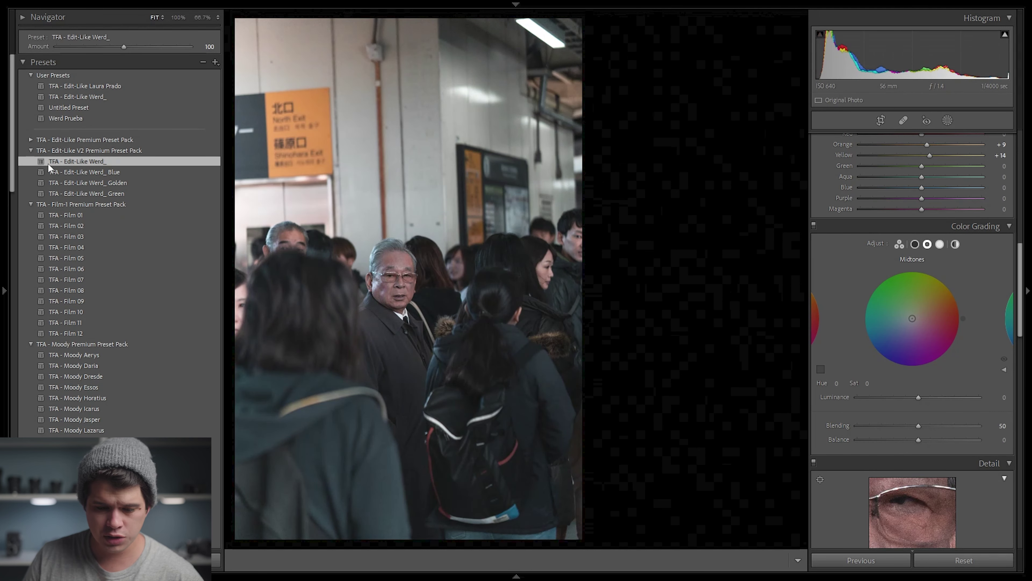
{"action": "key", "text": "y"}
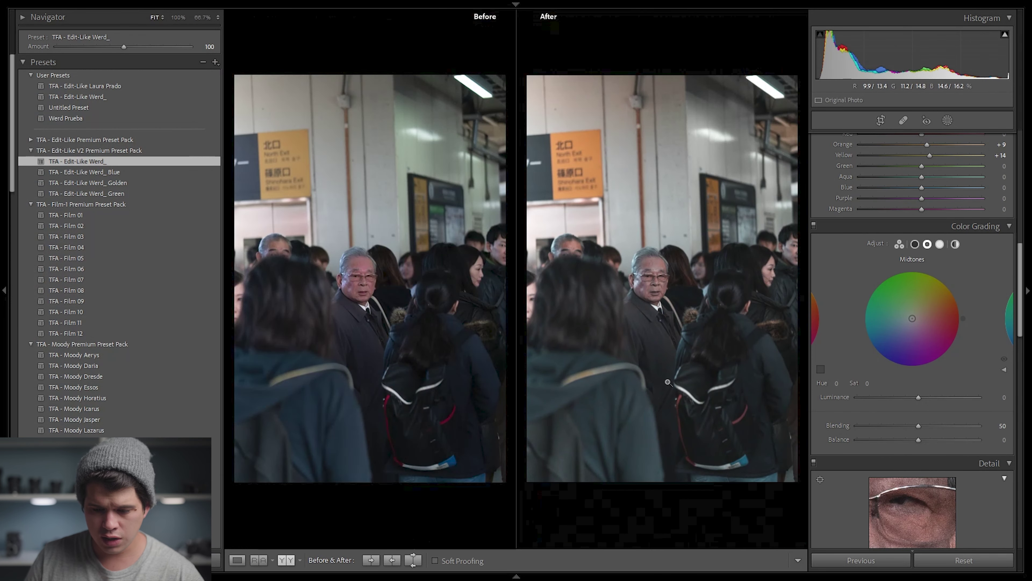
Try the TFA - Edit-Like Werd_ Blue preset on the crowd photo and replace it with the Green version.
{"action": "left_click", "coordinate": [185, 173]}
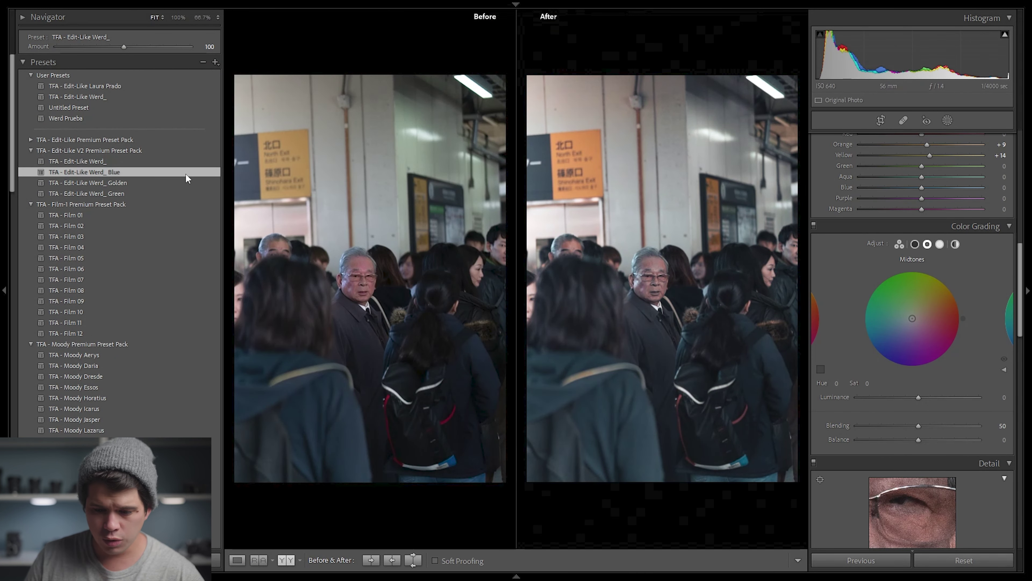
{"action": "left_click_drag", "start_coordinate": [710, 398], "coordinate": [636, 339]}
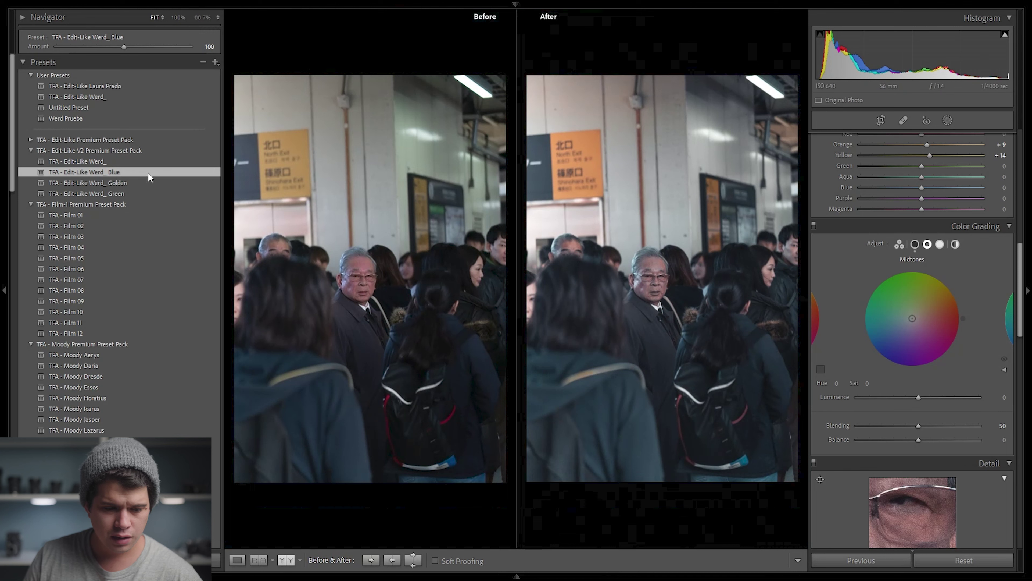
{"action": "left_click", "coordinate": [131, 194]}
Apply the TFA - Edit-Like Werd_ preset to the train photo and show it side by side with the original.
{"action": "left_click", "coordinate": [5, 250]}
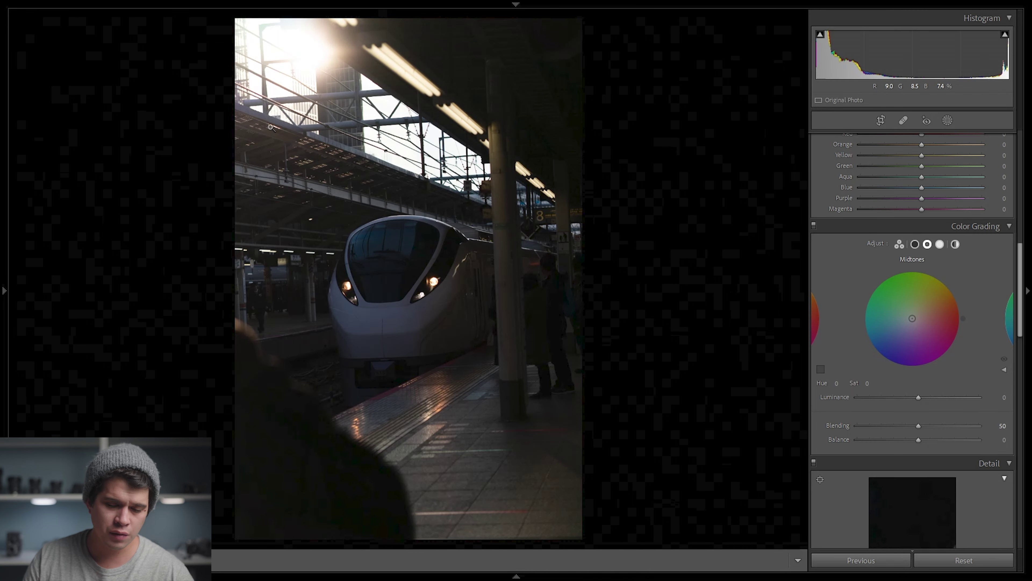
{"action": "mouse_move", "coordinate": [2, 300]}
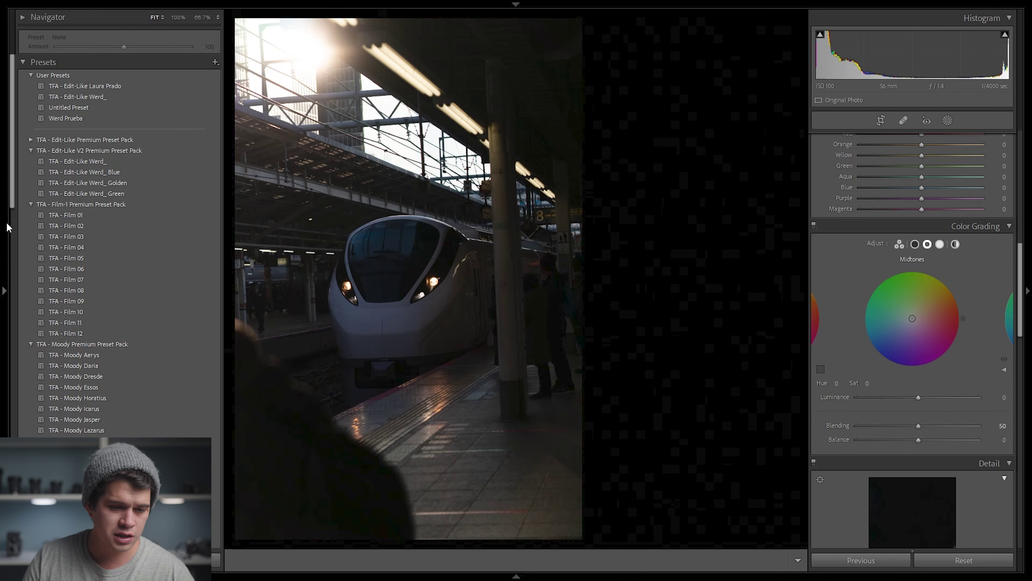
{"action": "left_click", "coordinate": [71, 163]}
{"action": "key", "text": "y"}
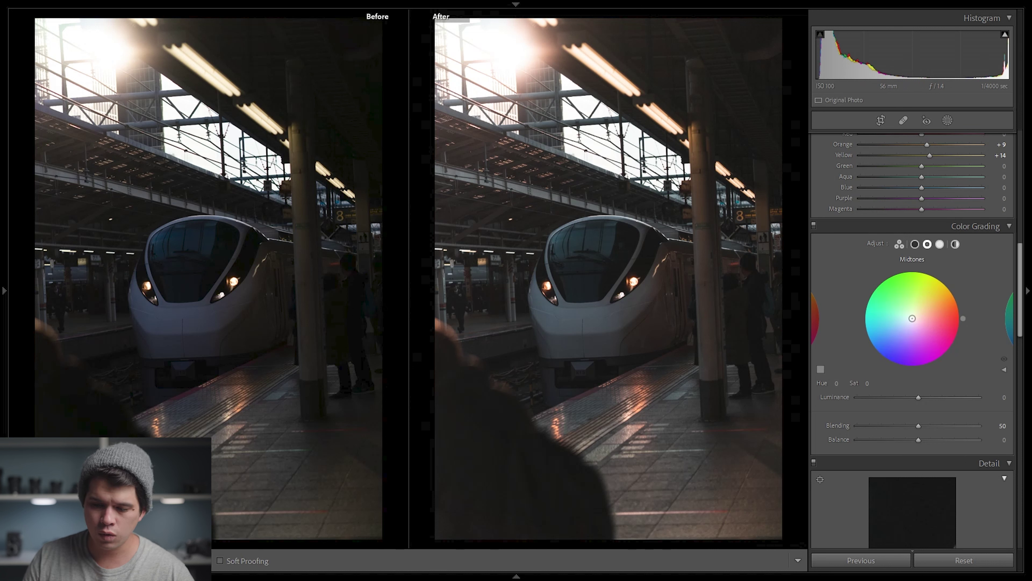
Tint the train photo's midtones orange in color grading, with hue 32 and saturation 63.
{"action": "left_click_drag", "start_coordinate": [918, 310], "coordinate": [931, 285]}
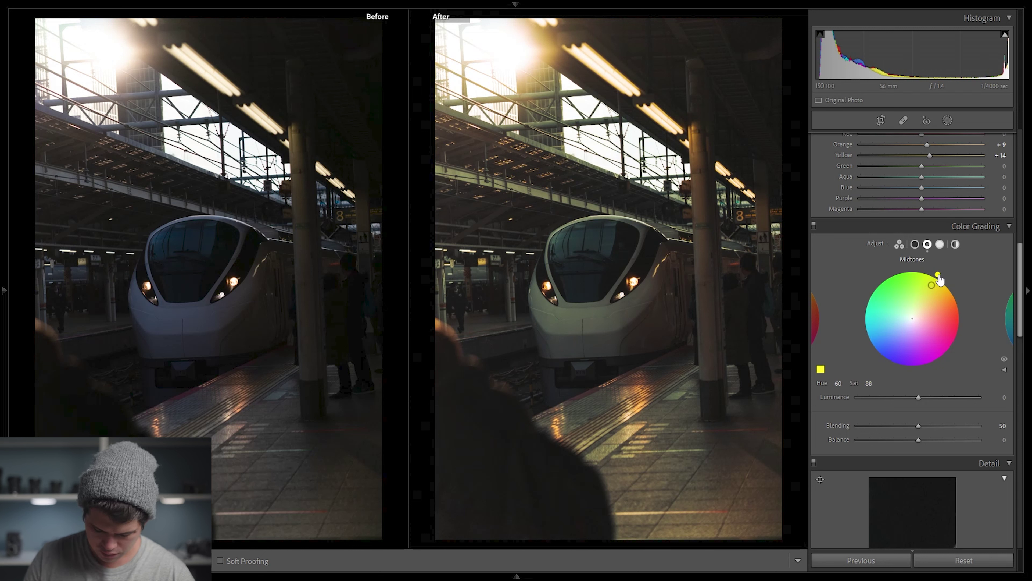
{"action": "left_click_drag", "start_coordinate": [938, 276], "coordinate": [942, 276]}
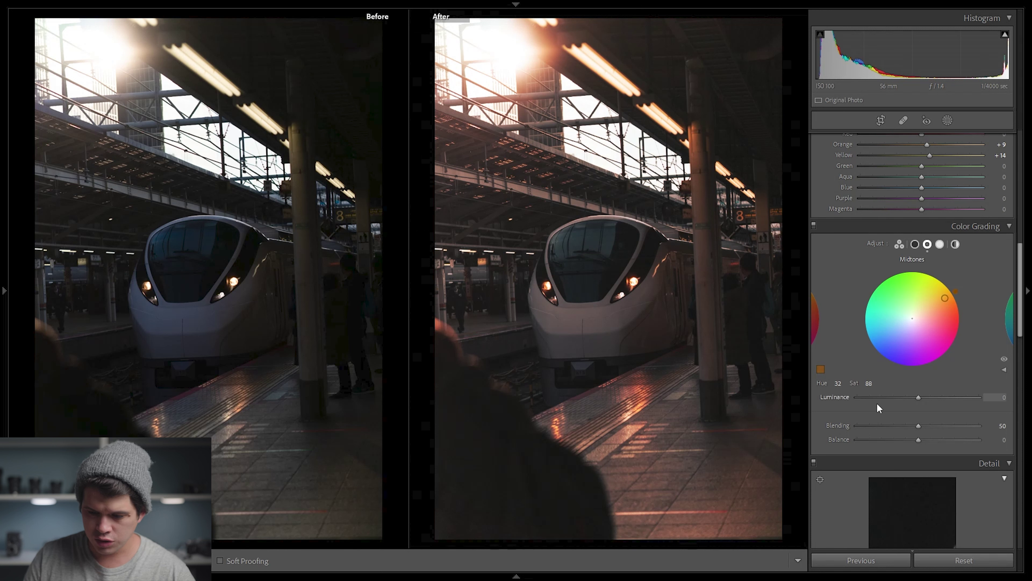
{"action": "left_click_drag", "start_coordinate": [869, 384], "coordinate": [862, 384]}
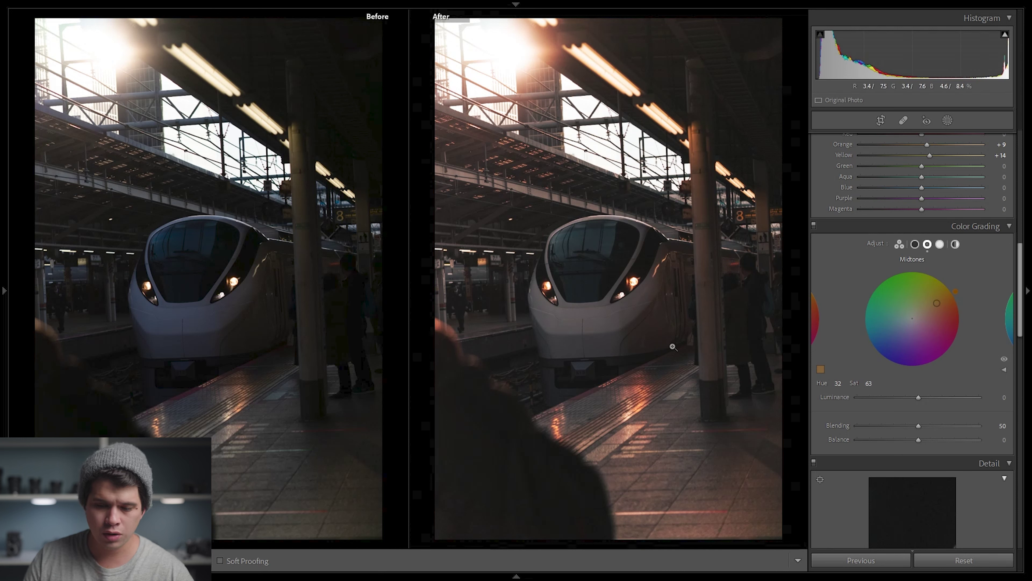
Adjust the tone curve: black point at output 0, shadow point at input 65, output 51, and highlight point at input 186, output 198.
{"action": "left_click_drag", "start_coordinate": [1026, 289], "coordinate": [1030, 180]}
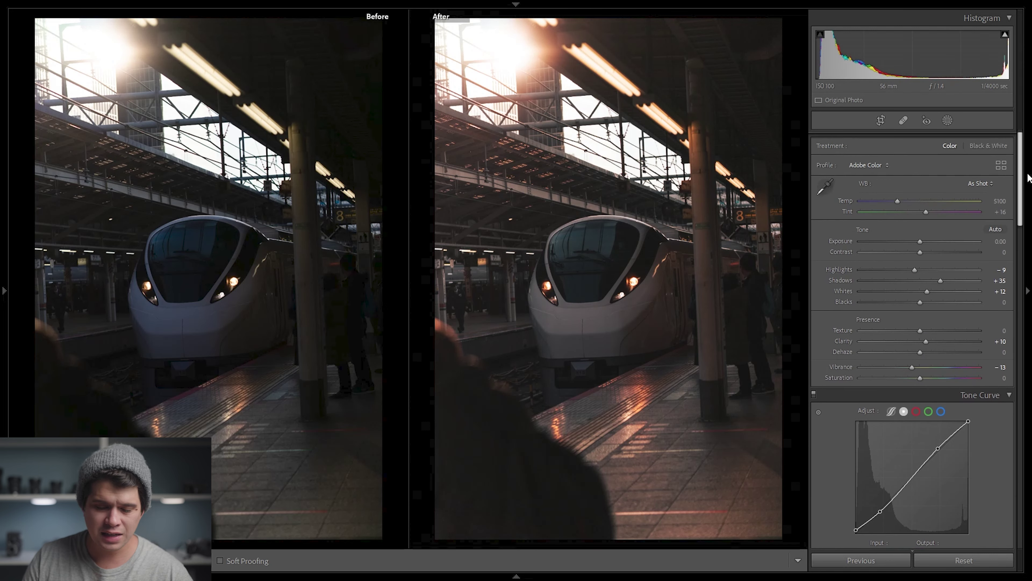
{"action": "scroll", "coordinate": [853, 455], "scroll_direction": "down", "scroll_amount": 3}
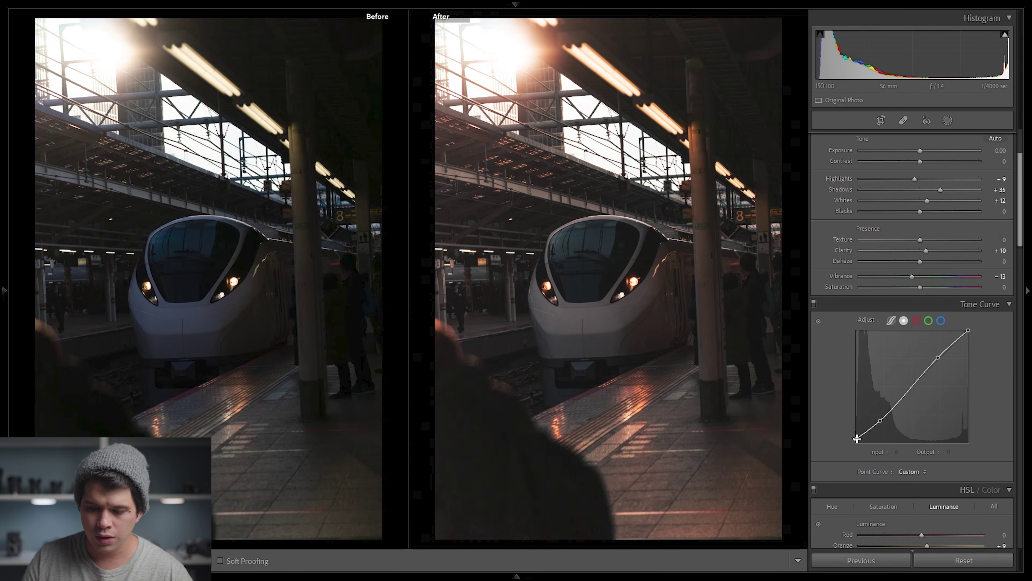
{"action": "left_click_drag", "start_coordinate": [856, 439], "coordinate": [831, 474]}
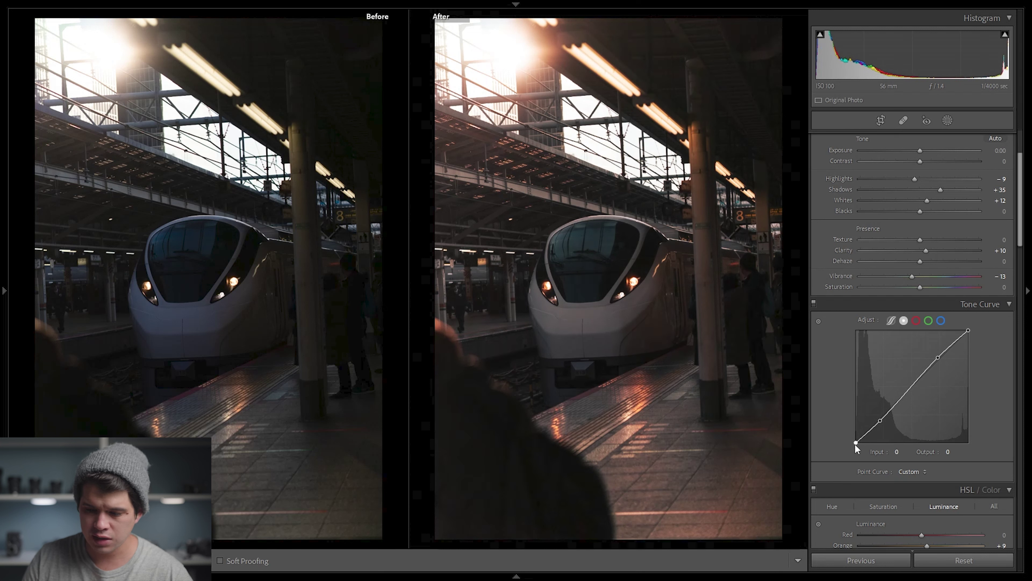
{"action": "left_click", "coordinate": [879, 422]}
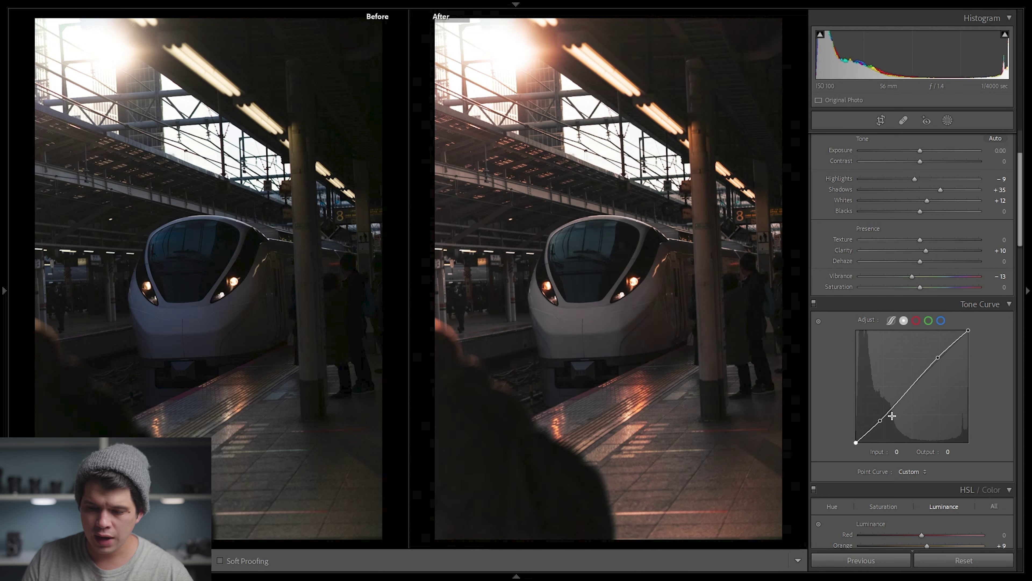
{"action": "left_click_drag", "start_coordinate": [881, 421], "coordinate": [884, 421]}
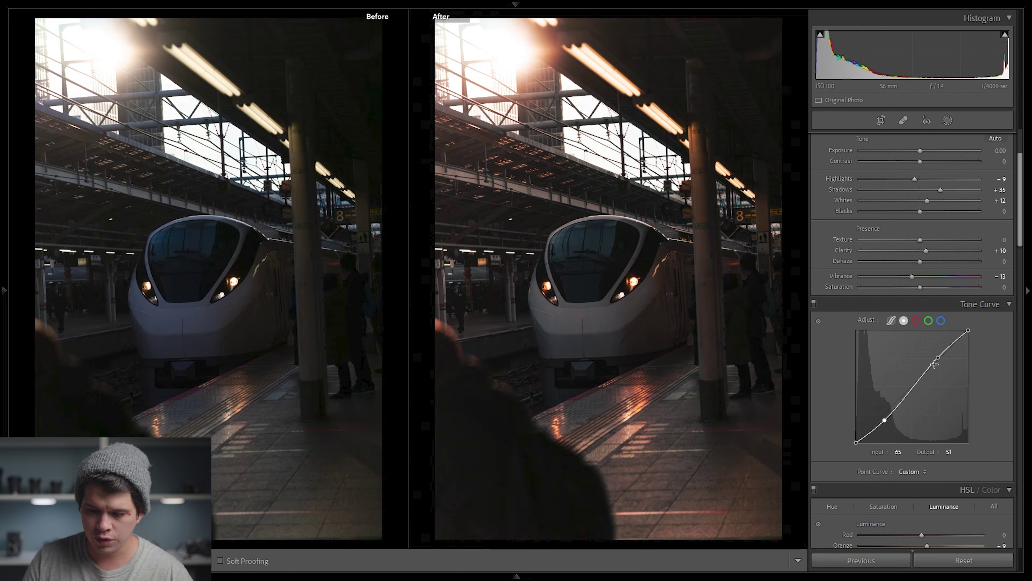
{"action": "left_click_drag", "start_coordinate": [940, 358], "coordinate": [938, 354]}
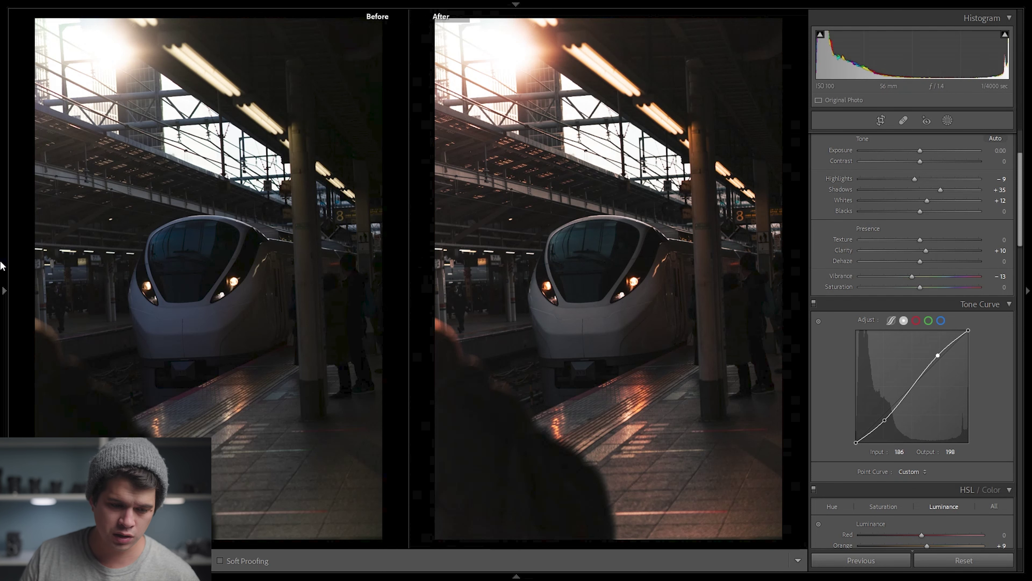
Open the options for adding a preset from the train photo's grade.
{"action": "mouse_move", "coordinate": [4, 269]}
{"action": "left_click", "coordinate": [215, 62]}
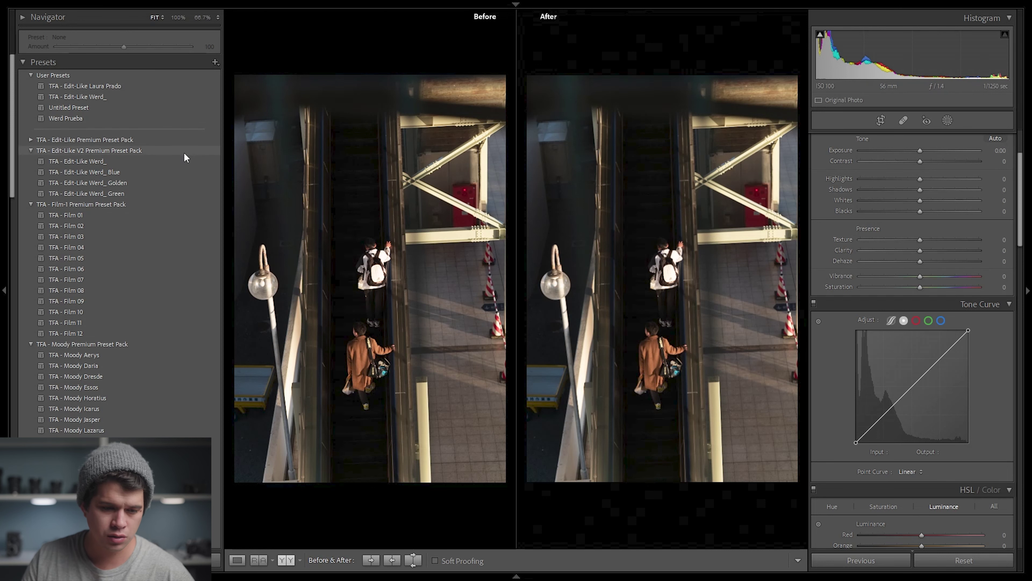
Try the TFA - Edit-Like Werd_ preset and its Blue and Golden versions on the escalator photo.
{"action": "left_click", "coordinate": [174, 161]}
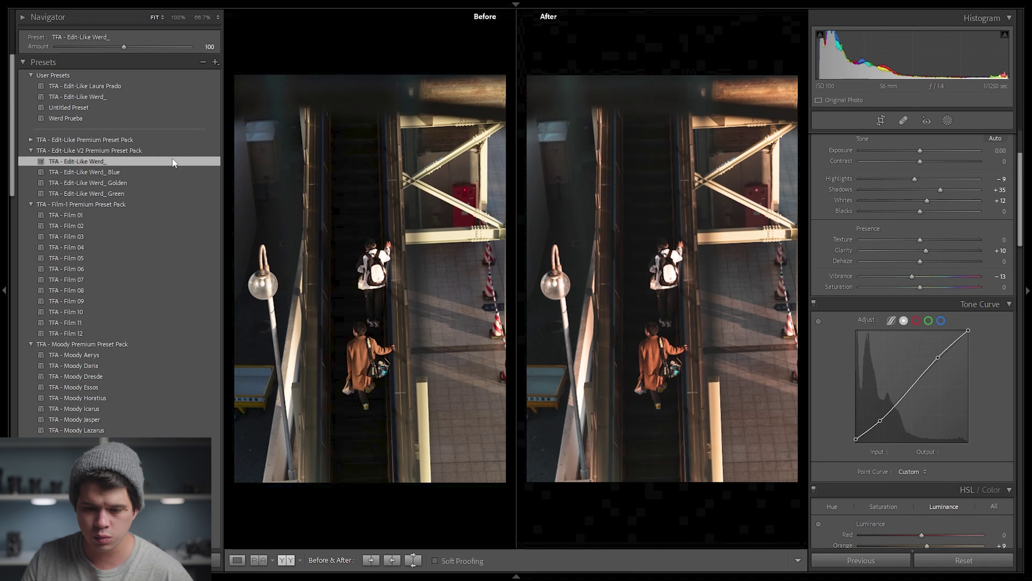
{"action": "left_click", "coordinate": [163, 171]}
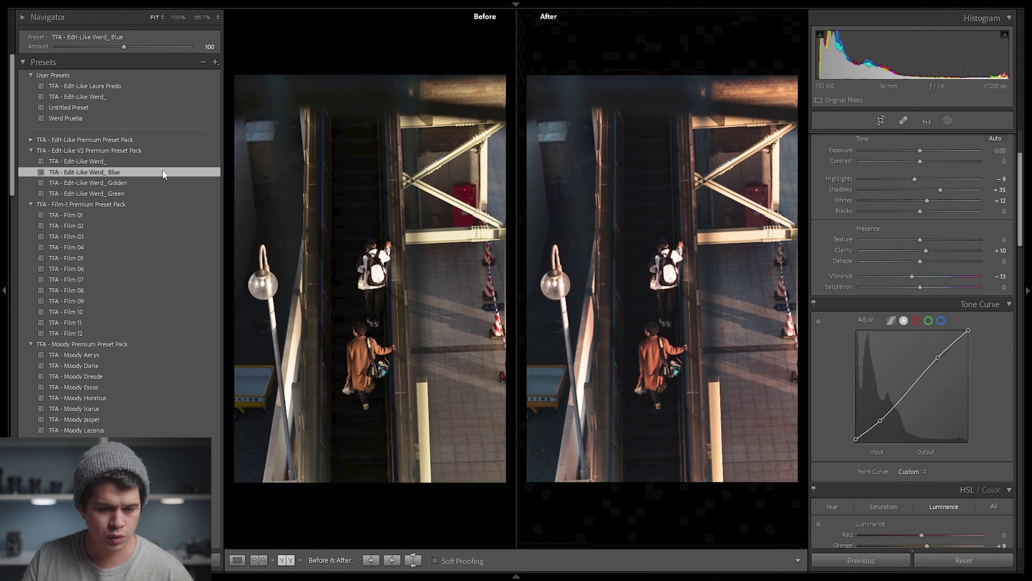
{"action": "left_click", "coordinate": [160, 182]}
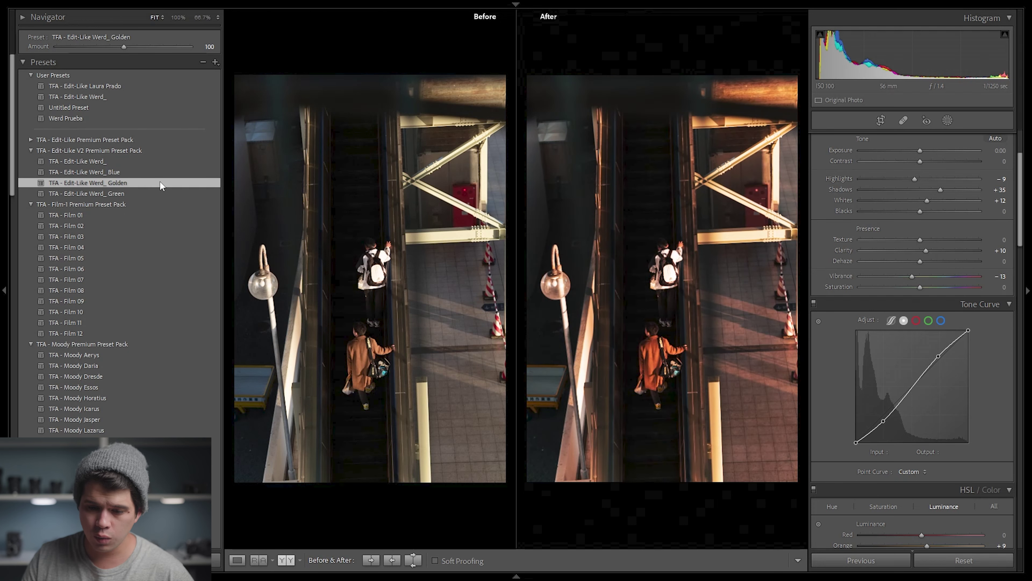
Compare the Golden version with the original up close on the backpack, the orange coat and the sunlit paving.
{"action": "left_click", "coordinate": [592, 300]}
{"action": "left_click_drag", "start_coordinate": [593, 300], "coordinate": [216, 332]}
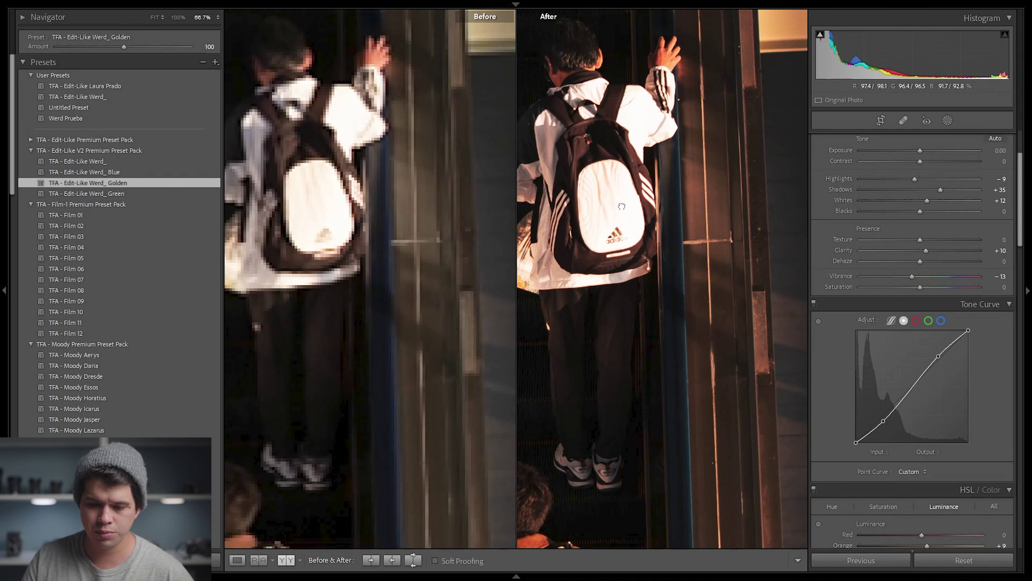
{"action": "left_click_drag", "start_coordinate": [618, 187], "coordinate": [739, 6]}
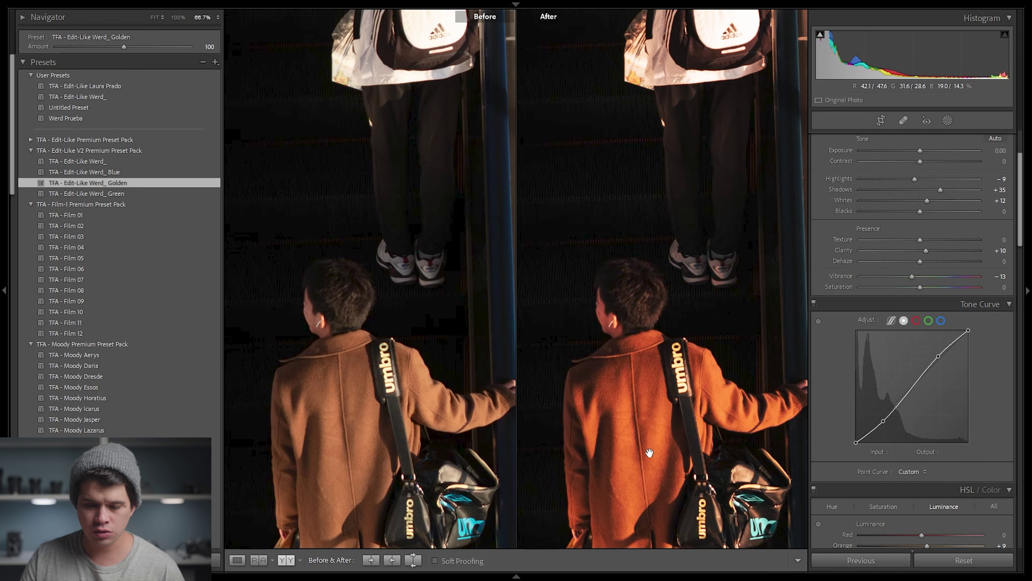
{"action": "left_click", "coordinate": [735, 251]}
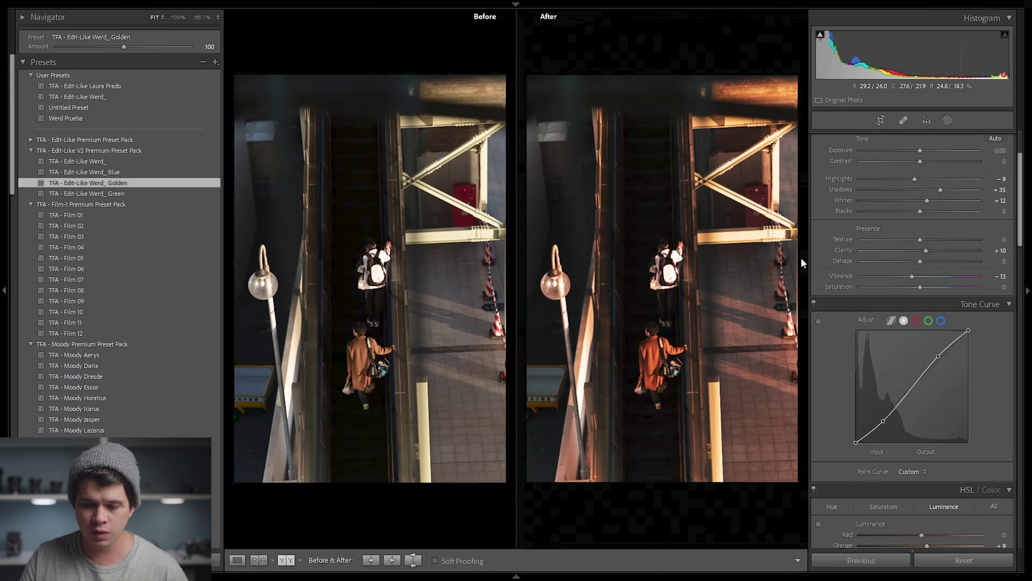
{"action": "left_click", "coordinate": [780, 333]}
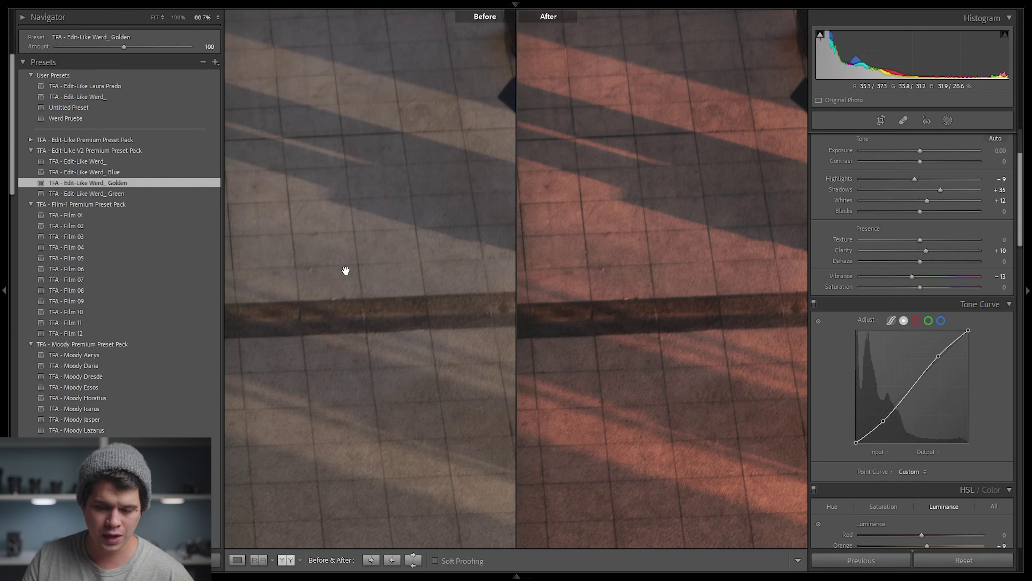
{"action": "left_click_drag", "start_coordinate": [671, 164], "coordinate": [794, 269]}
{"action": "left_click_drag", "start_coordinate": [743, 129], "coordinate": [636, 298]}
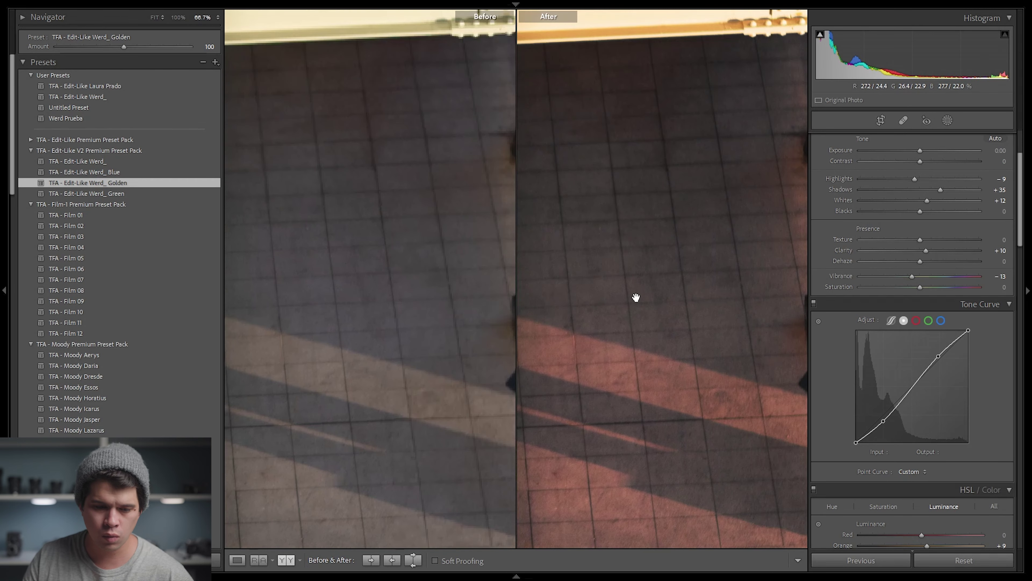
{"action": "left_click", "coordinate": [617, 284]}
Apply the TFA - Edit-Like Werd_ Green preset to the escalator photo.
{"action": "left_click", "coordinate": [184, 194]}
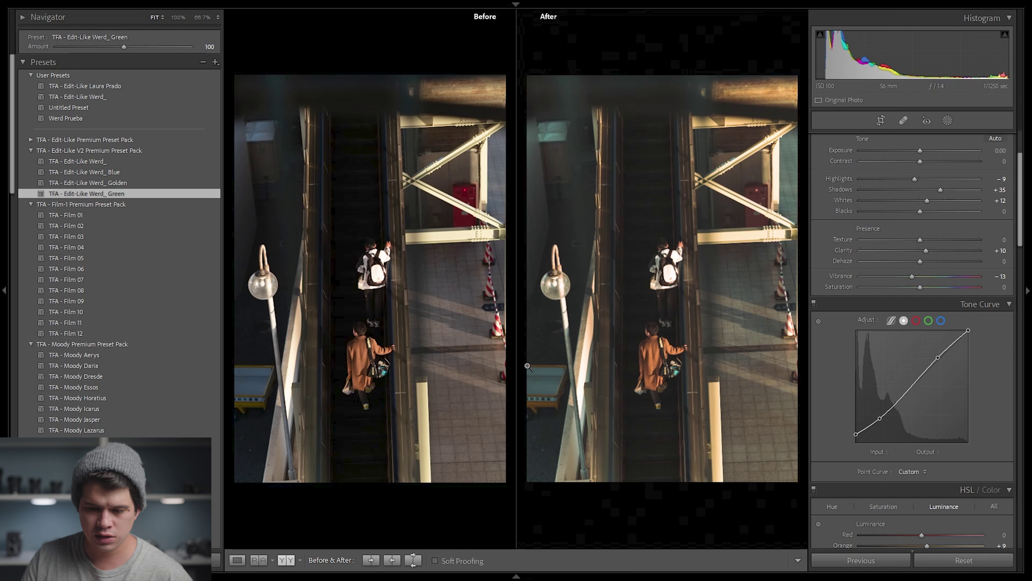
Open the night street photo of the walking businessmen and examine the front man's face up close.
{"action": "mouse_move", "coordinate": [528, 577]}
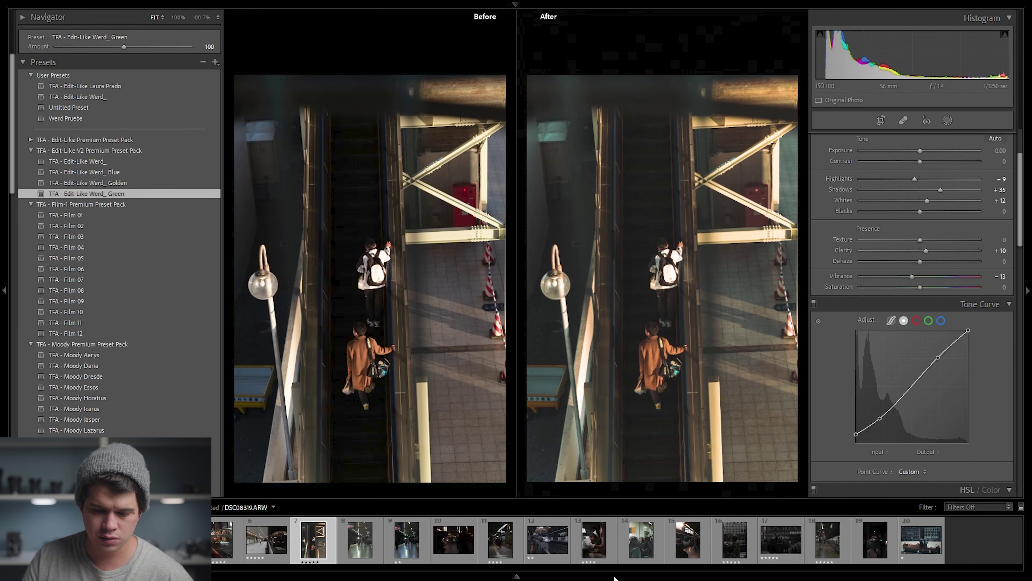
{"action": "key", "text": "Right"}
{"action": "left_click", "coordinate": [665, 246]}
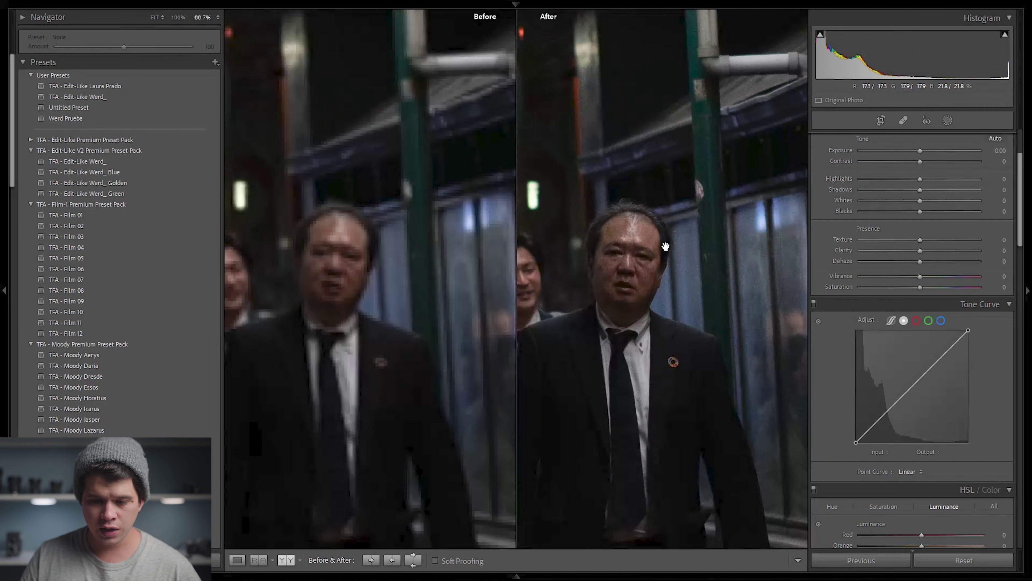
{"action": "left_click", "coordinate": [665, 246]}
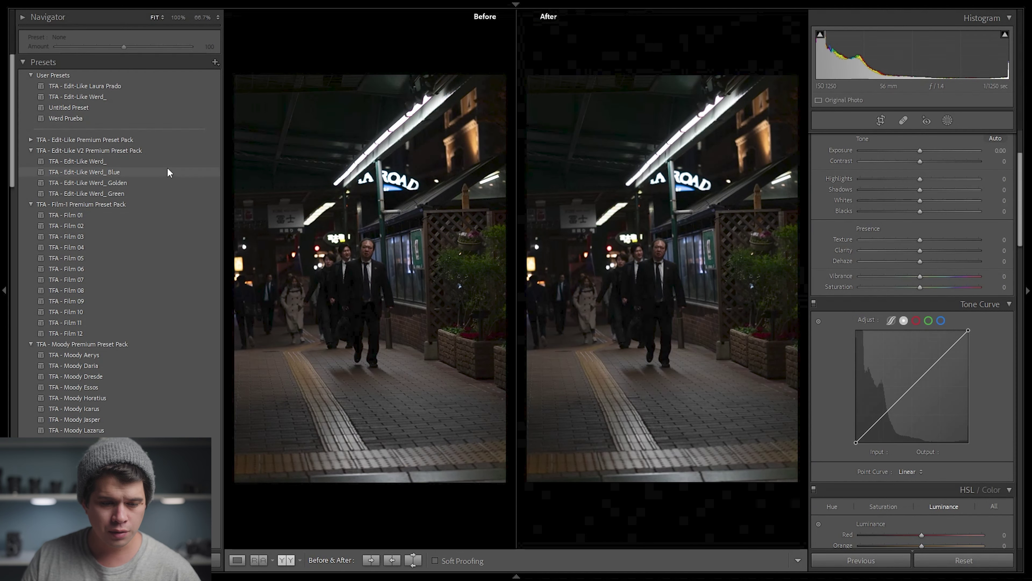
Try the TFA - Edit-Like Werd_ preset and its Blue version on the night street photo, checking the dark roof area up close.
{"action": "left_click", "coordinate": [160, 159]}
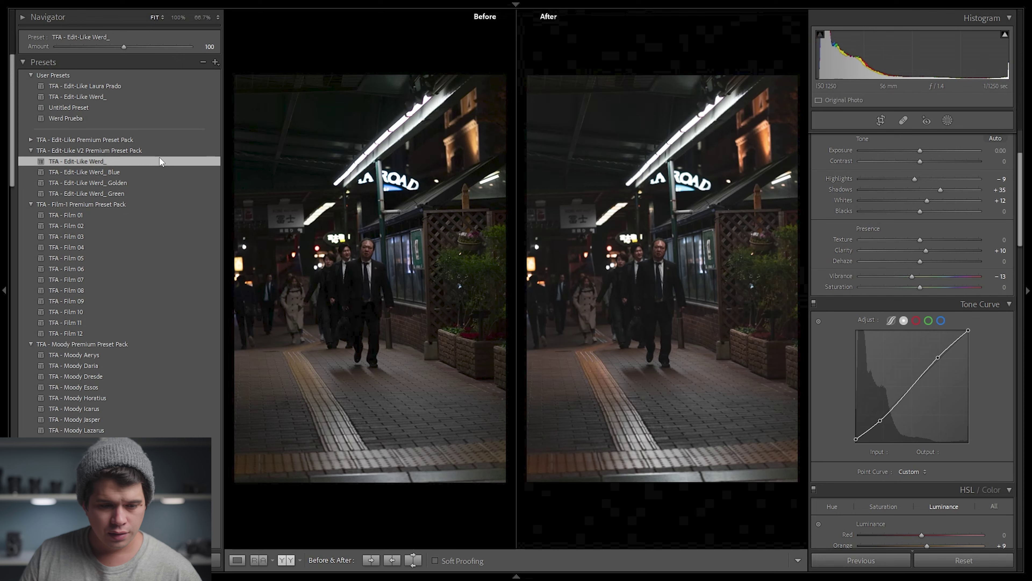
{"action": "left_click", "coordinate": [159, 171]}
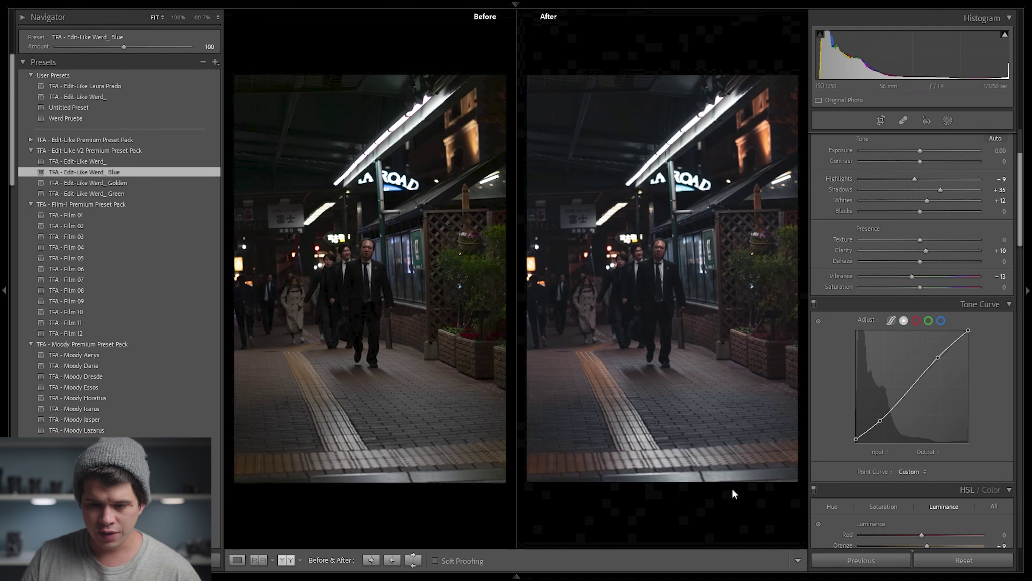
{"action": "left_click_drag", "start_coordinate": [585, 136], "coordinate": [798, 135]}
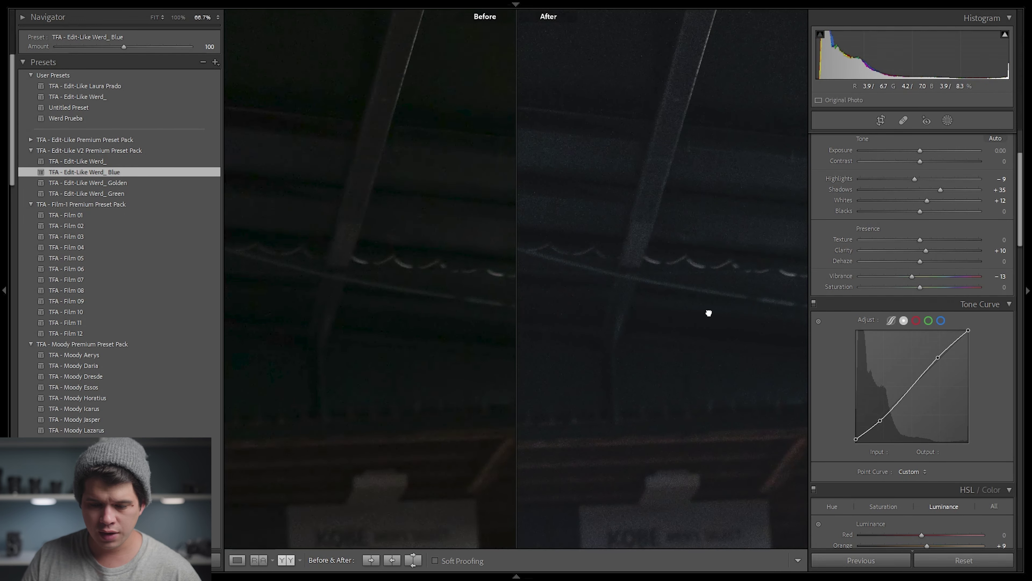
{"action": "left_click", "coordinate": [707, 311]}
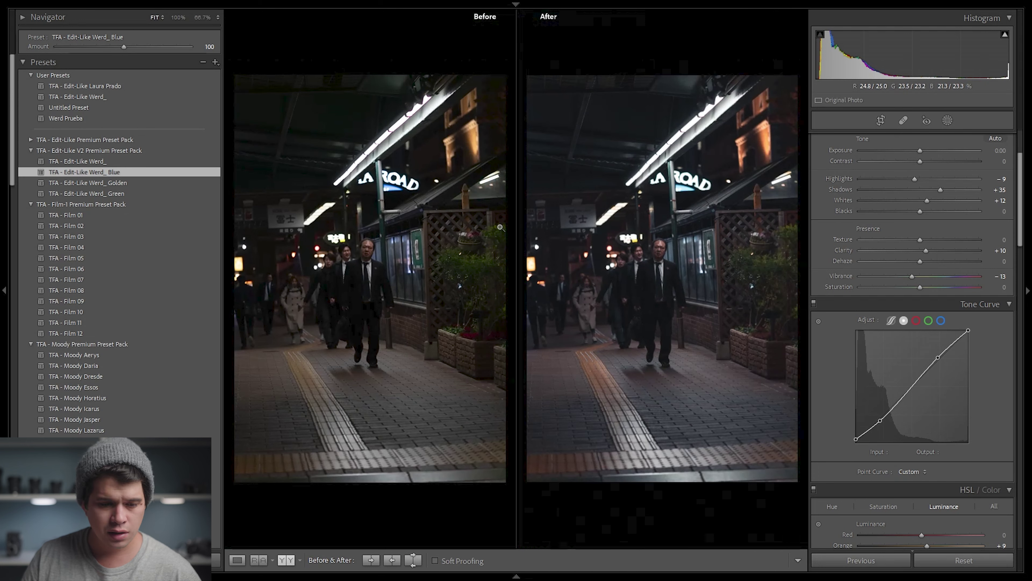
Compare the Golden version with the original on the front man's face, and apply TFA - Edit-Like Werd_ Green to the night street photo.
{"action": "left_click", "coordinate": [192, 183]}
{"action": "left_click", "coordinate": [661, 248]}
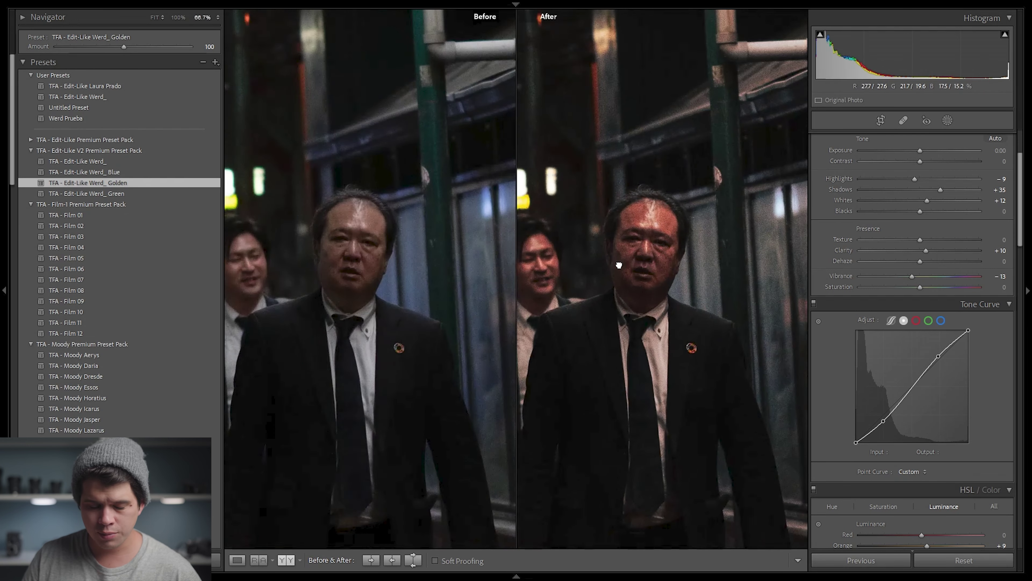
{"action": "left_click_drag", "start_coordinate": [618, 265], "coordinate": [791, 230]}
{"action": "left_click", "coordinate": [736, 230]}
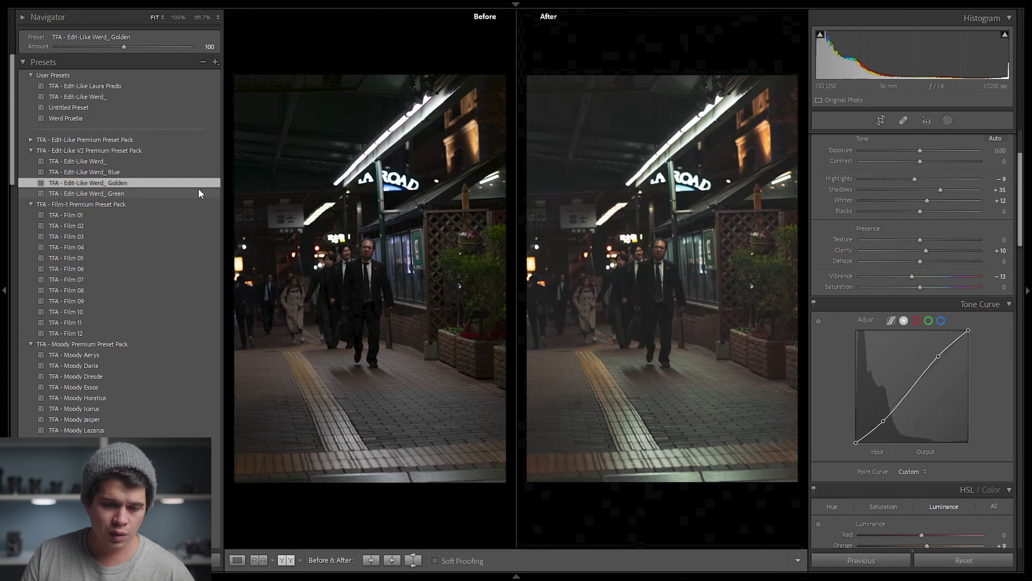
{"action": "left_click", "coordinate": [197, 190]}
Open the street photo DSC00985.ARW, apply the TFA - Edit-Like Werd_ preset and raise its exposure to +1.20.
{"action": "key", "text": "F6"}
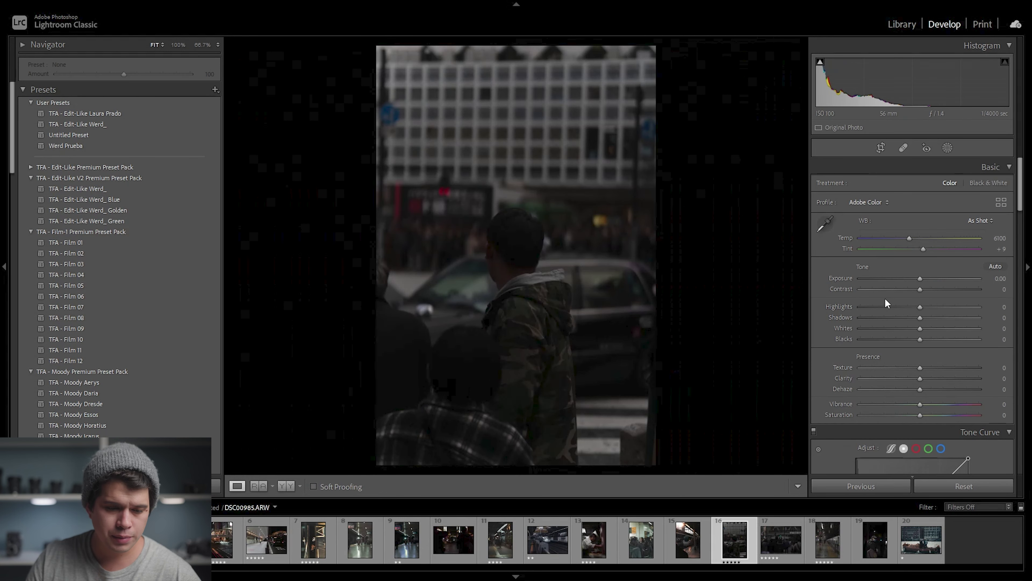
{"action": "left_click", "coordinate": [114, 188]}
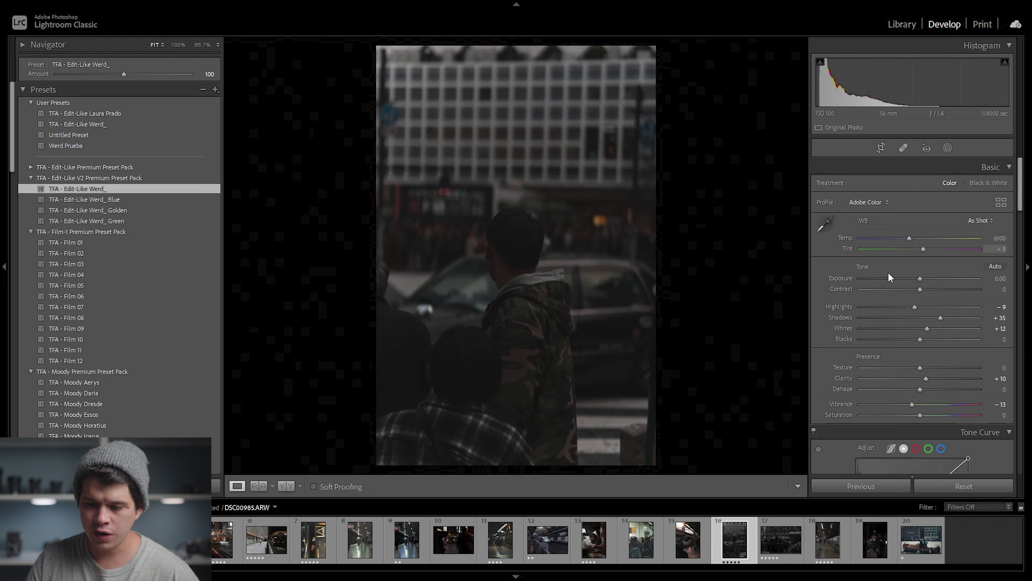
{"action": "left_click_drag", "start_coordinate": [924, 279], "coordinate": [937, 276]}
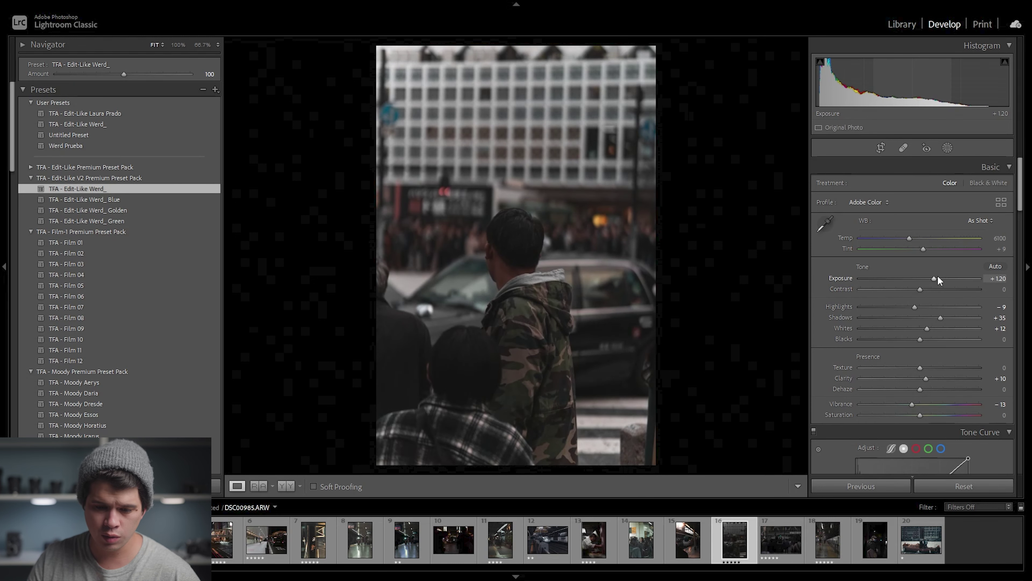
Try the Blue and Golden versions on the camouflage jacket photo and apply TFA - Edit-Like Werd_ Green.
{"action": "left_click", "coordinate": [182, 199]}
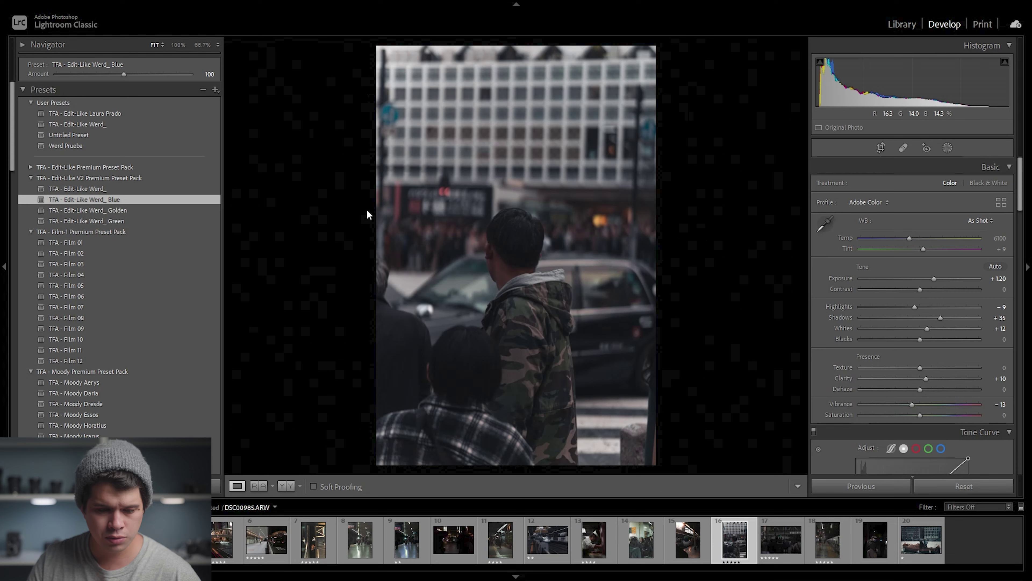
{"action": "left_click", "coordinate": [187, 213]}
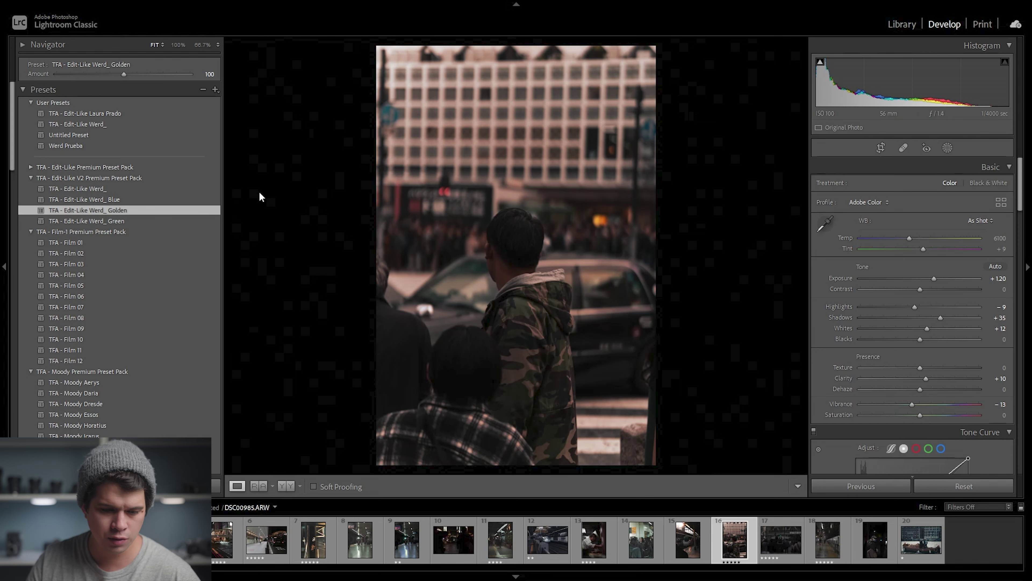
{"action": "left_click", "coordinate": [151, 219]}
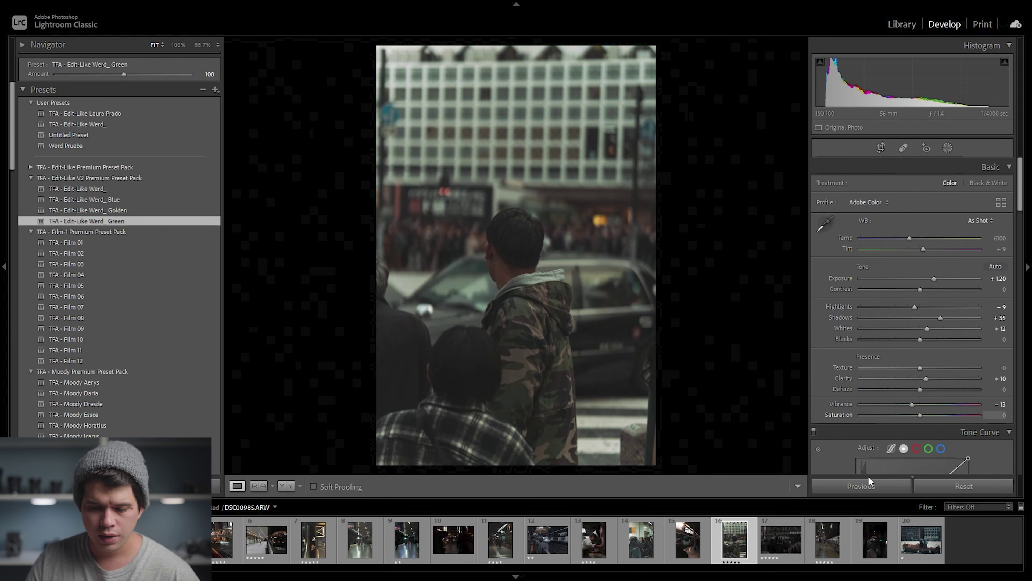
Reset the edits on the bullet train photo DSC00017.ARW and apply the TFA - Edit-Like Werd_ preset.
{"action": "left_click", "coordinate": [530, 548]}
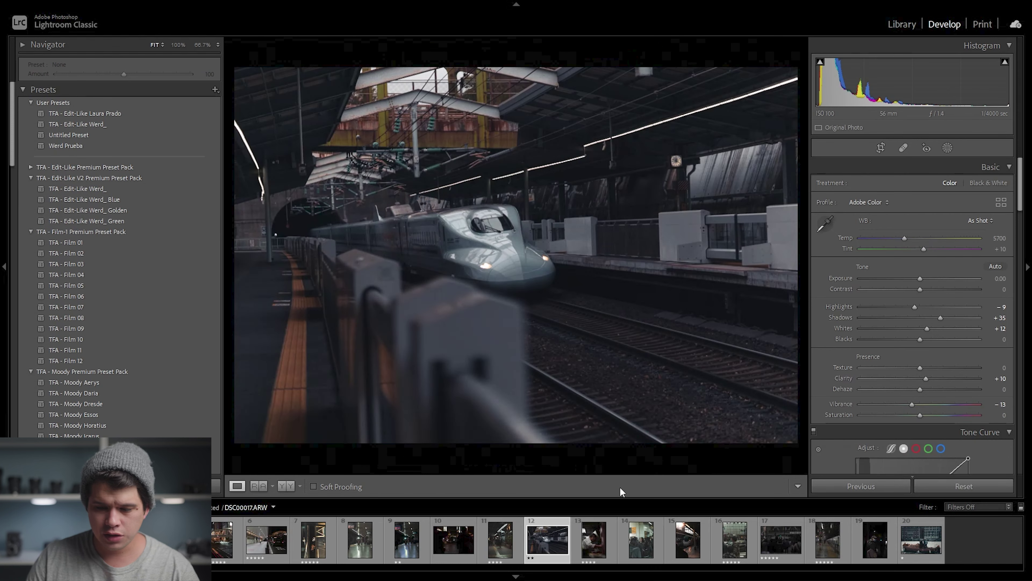
{"action": "left_click", "coordinate": [964, 486]}
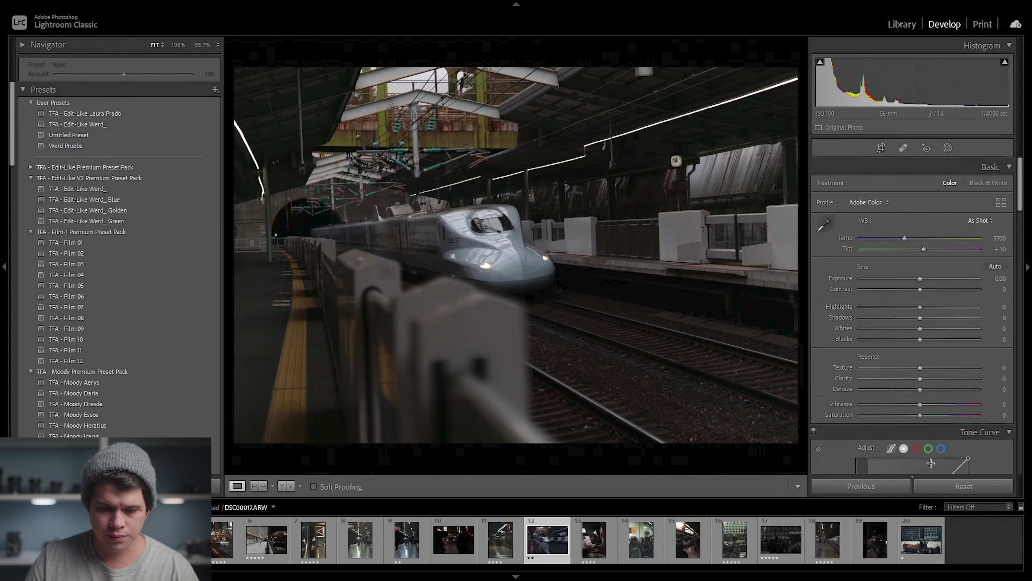
{"action": "left_click", "coordinate": [138, 189]}
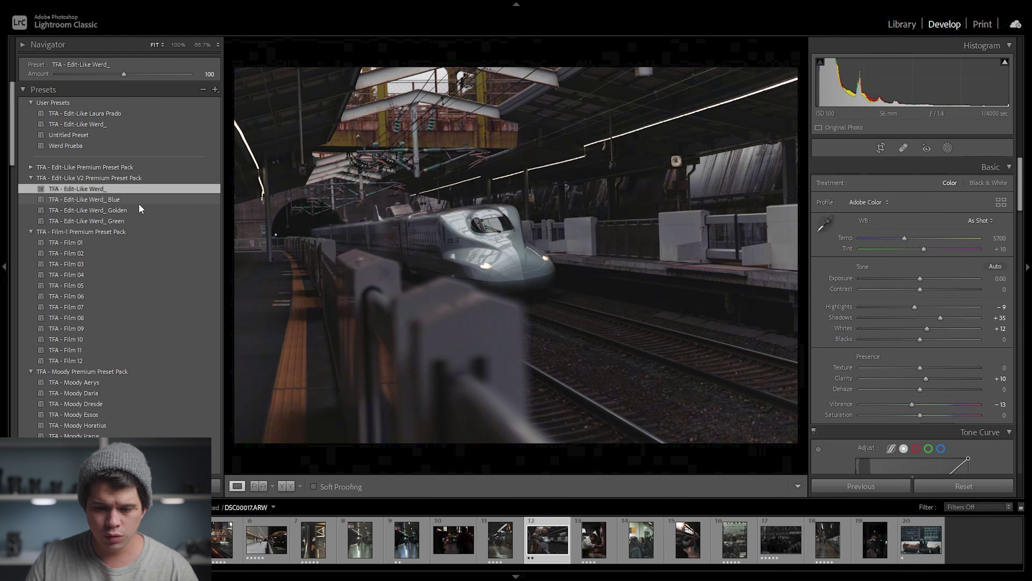
Try the Blue and Golden versions on the bullet train photo and apply TFA - Edit-Like Werd_ Green.
{"action": "left_click", "coordinate": [139, 207]}
{"action": "left_click", "coordinate": [138, 200]}
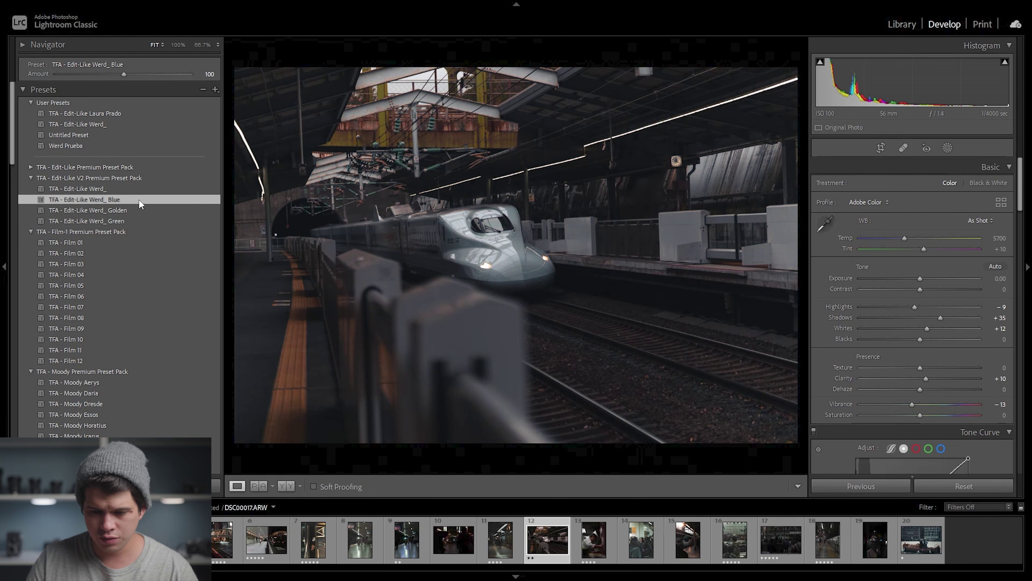
{"action": "left_click", "coordinate": [139, 208]}
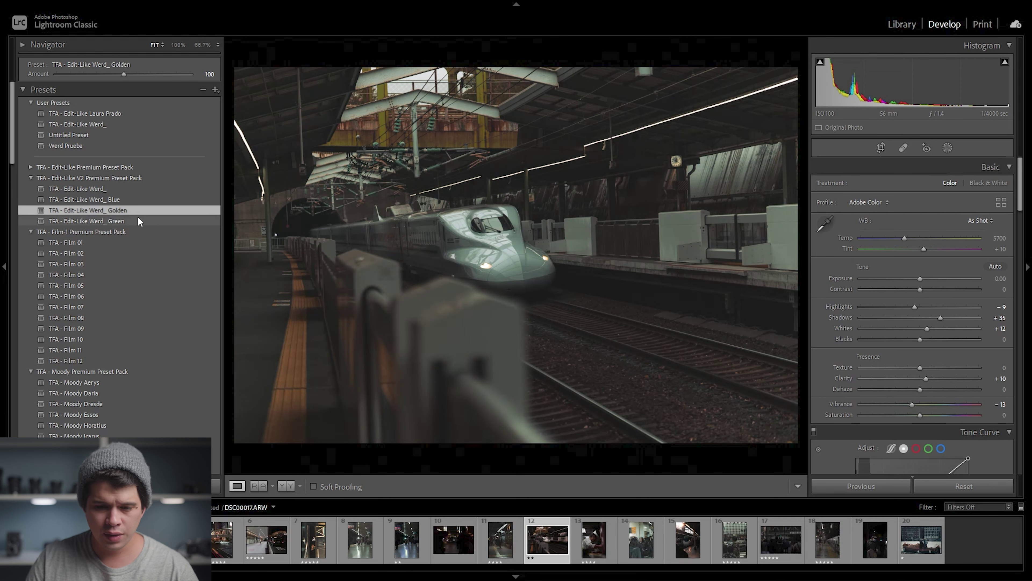
{"action": "left_click", "coordinate": [137, 217]}
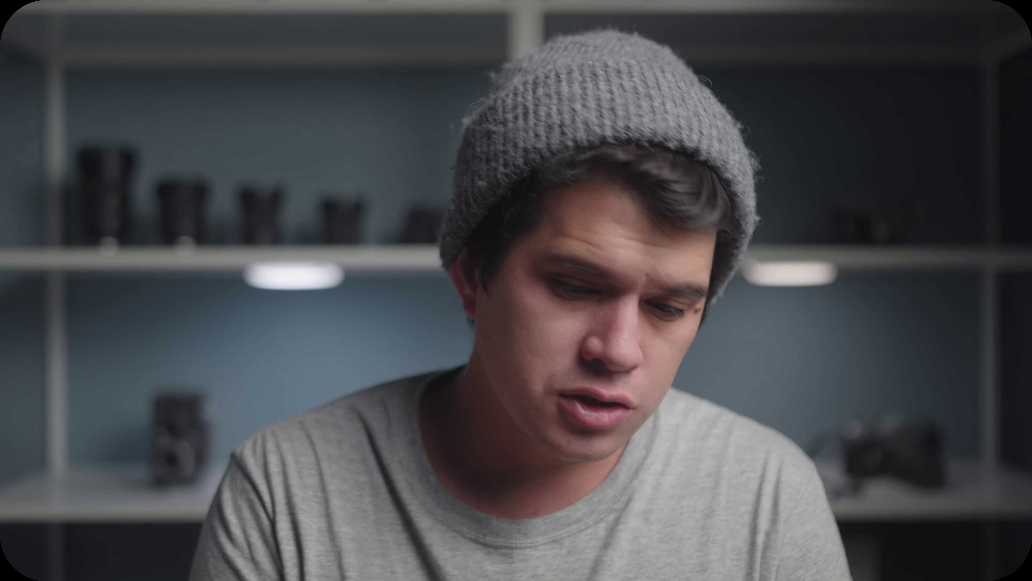